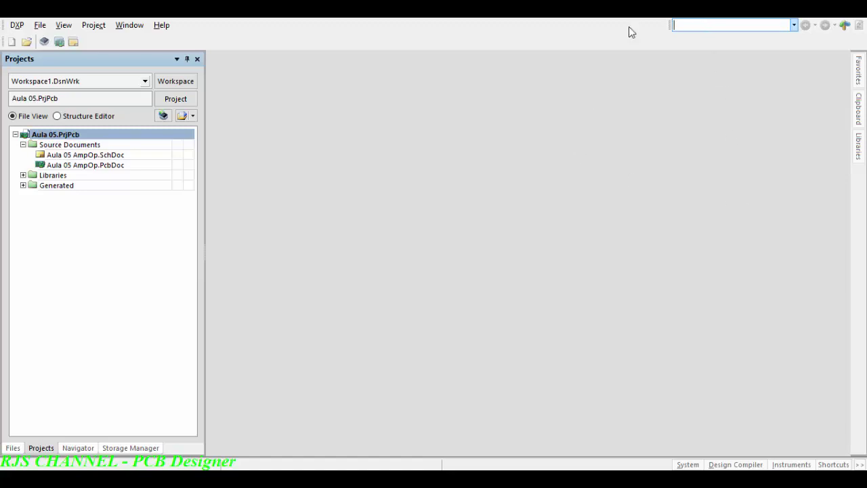
{"action": "left_click", "coordinate": [688, 27]}
{"action": "type", "text": "www.google.com.br"}
{"action": "key", "text": "Return"}
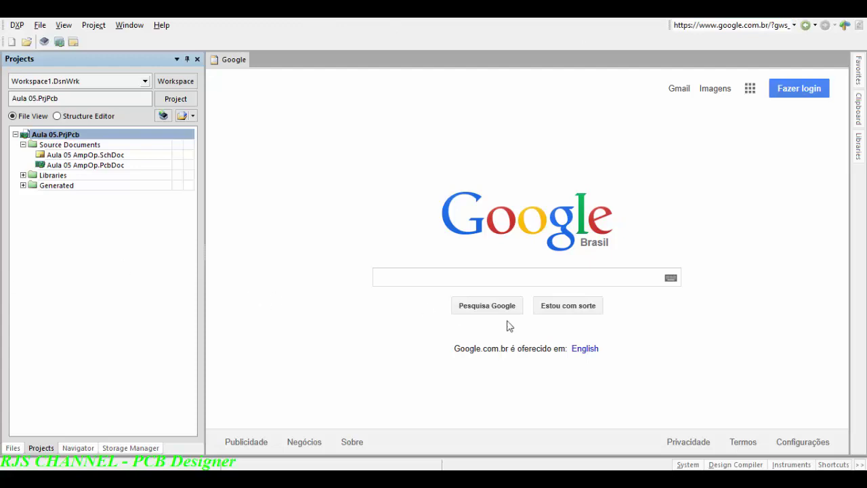
Step: Search Google for "youtube" and open the YouTube site, accepting the move away from the encrypted page
{"action": "left_click", "coordinate": [427, 279]}
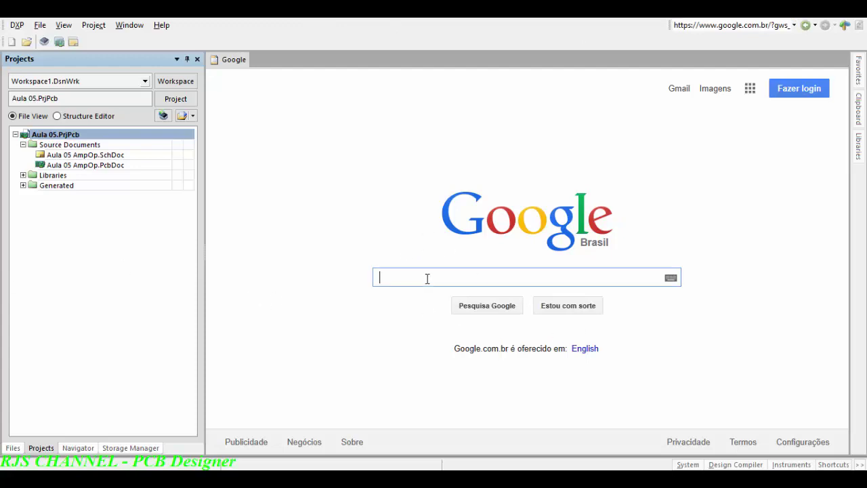
{"action": "type", "text": "you"}
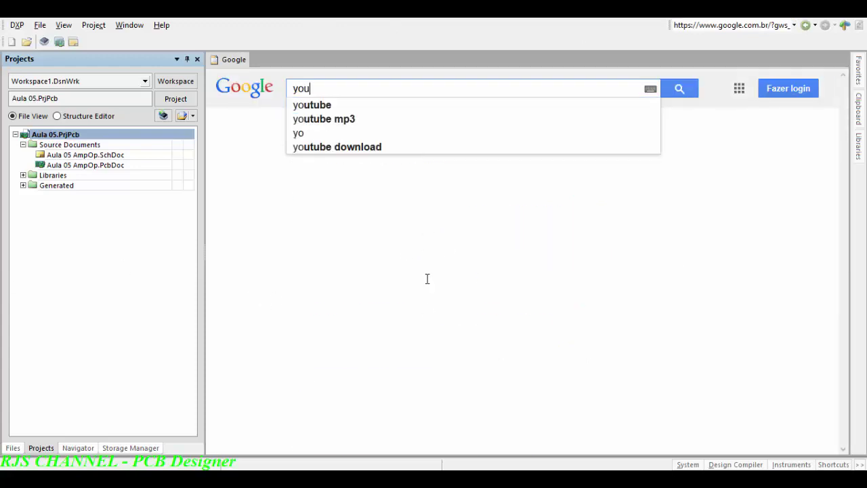
{"action": "type", "text": "tube"}
{"action": "key", "text": "Return"}
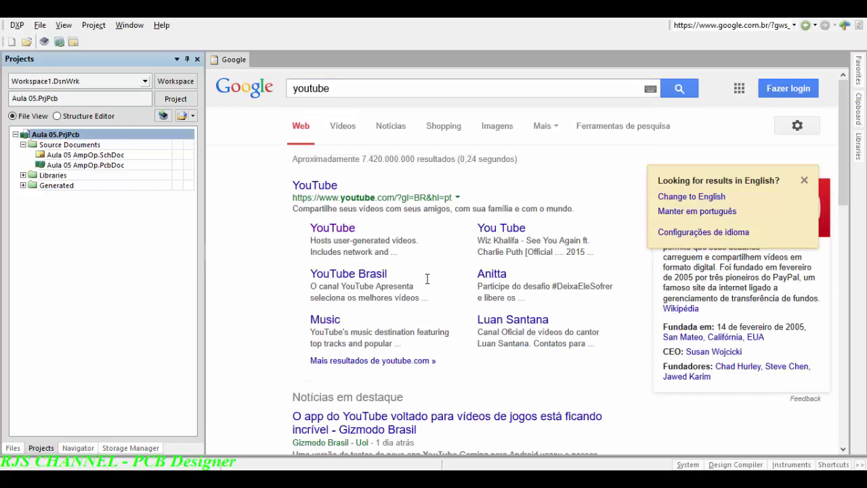
{"action": "left_click", "coordinate": [336, 229]}
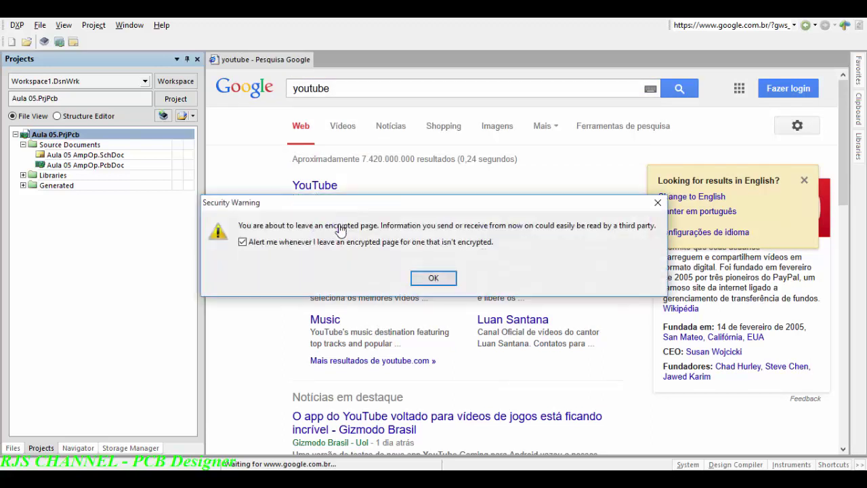
{"action": "left_click", "coordinate": [436, 278]}
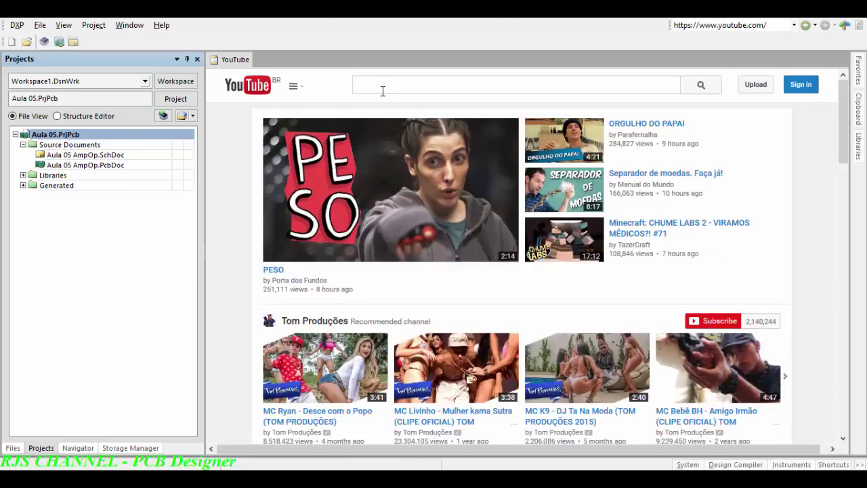
Step: Search YouTube for "rjs channel altium", open the RJS CHANNEL page and look through its uploads
{"action": "type", "text": "js channel altium"}
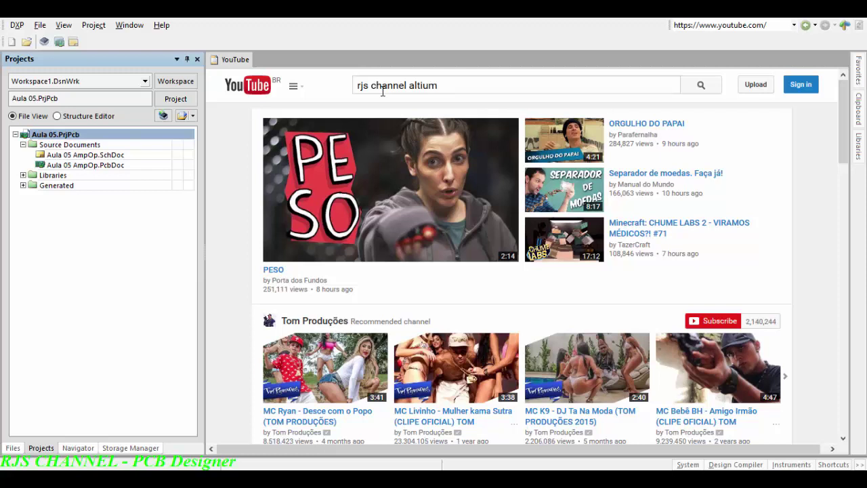
{"action": "key", "text": "Return"}
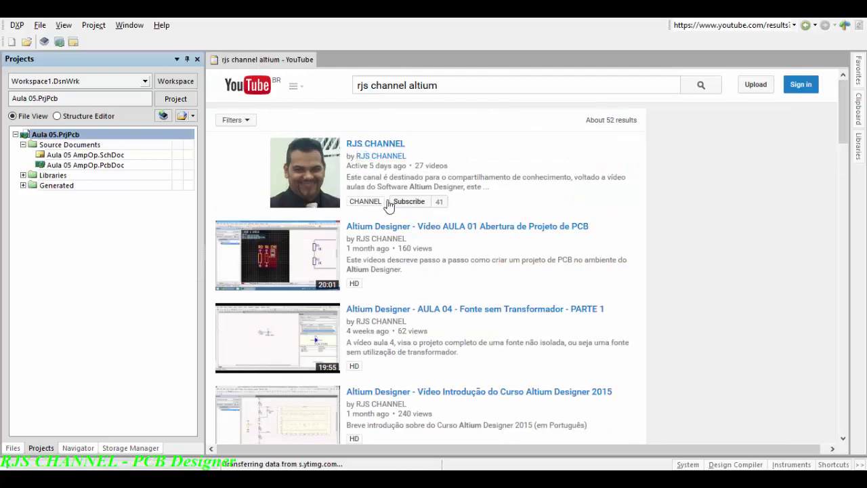
{"action": "left_click", "coordinate": [373, 145]}
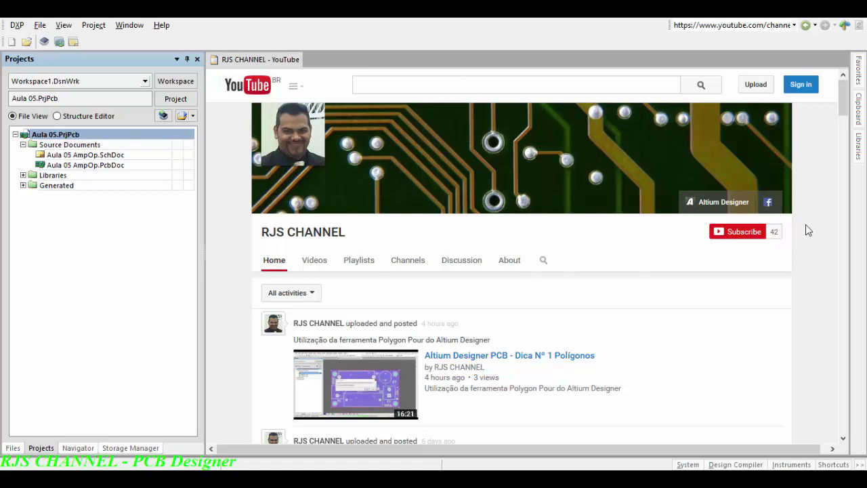
{"action": "scroll", "coordinate": [806, 230], "scroll_direction": "down", "scroll_amount": 2}
{"action": "scroll", "coordinate": [806, 230], "scroll_direction": "down", "scroll_amount": 5}
{"action": "scroll", "coordinate": [806, 229], "scroll_direction": "up", "scroll_amount": 10}
Step: Open Aula 05 AmpOp.PcbDoc, straighten the 3D board view to face the top side and switch it to the 2D layout
{"action": "left_click", "coordinate": [53, 241]}
{"action": "double_click", "coordinate": [102, 166]}
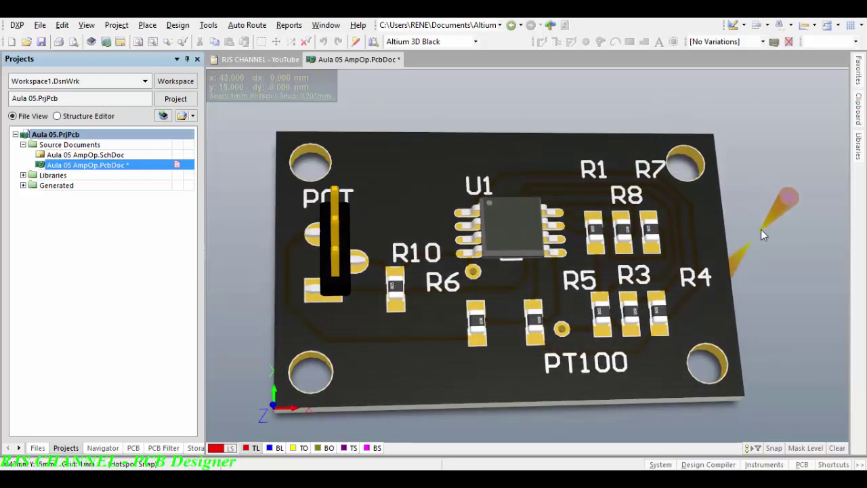
{"action": "key", "text": "0"}
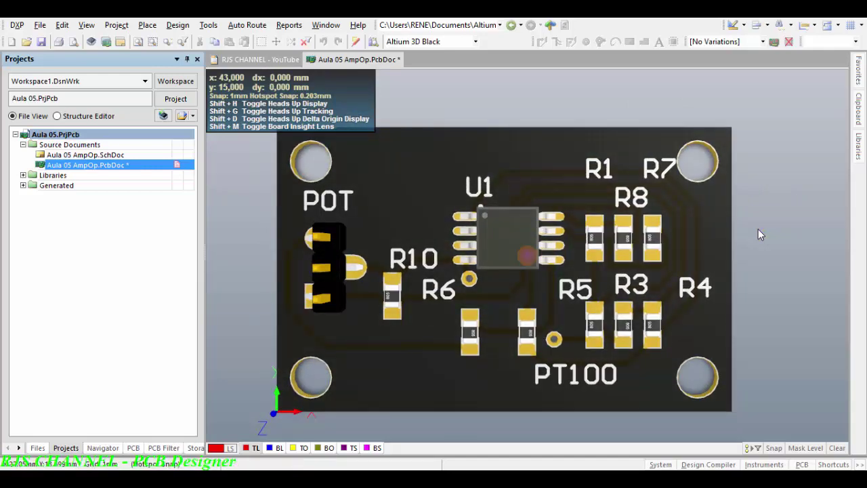
{"action": "key", "text": "2"}
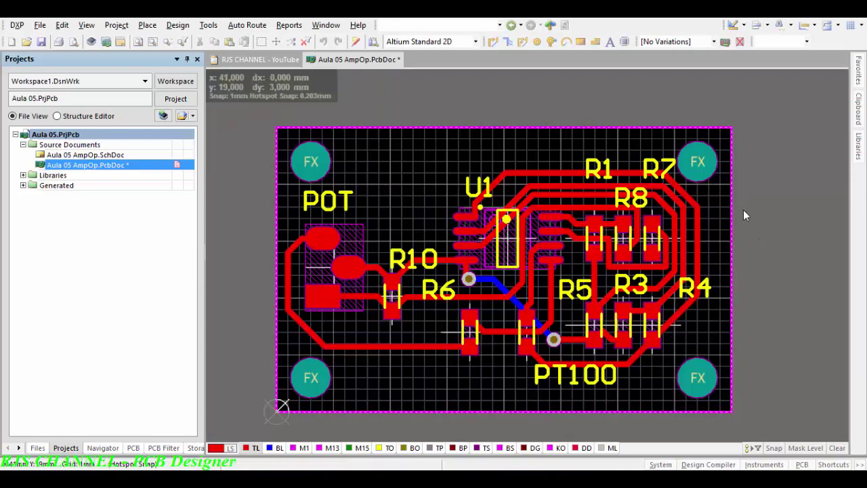
{"action": "scroll", "coordinate": [757, 212], "scroll_direction": "down", "scroll_amount": 2, "text": "ctrl"}
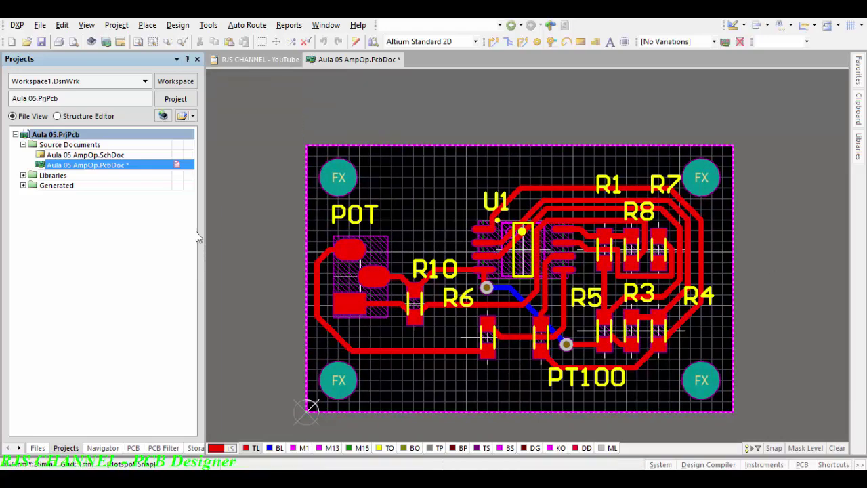
{"action": "left_click", "coordinate": [40, 27]}
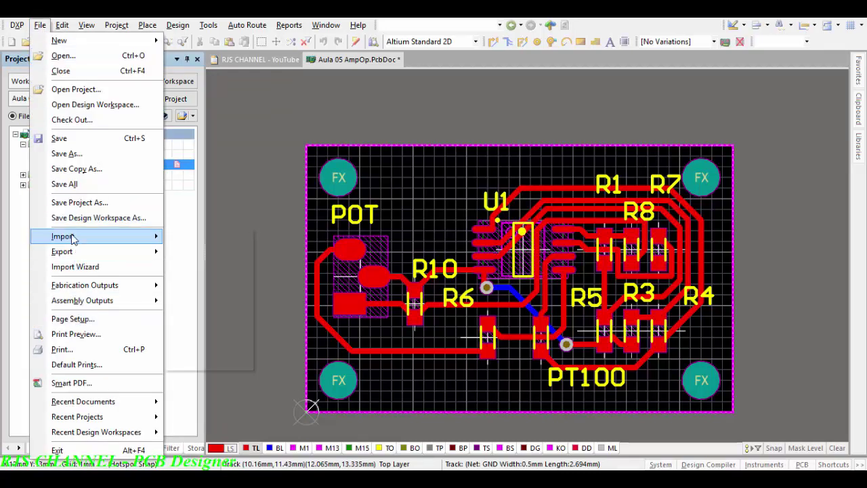
{"action": "mouse_move", "coordinate": [74, 239]}
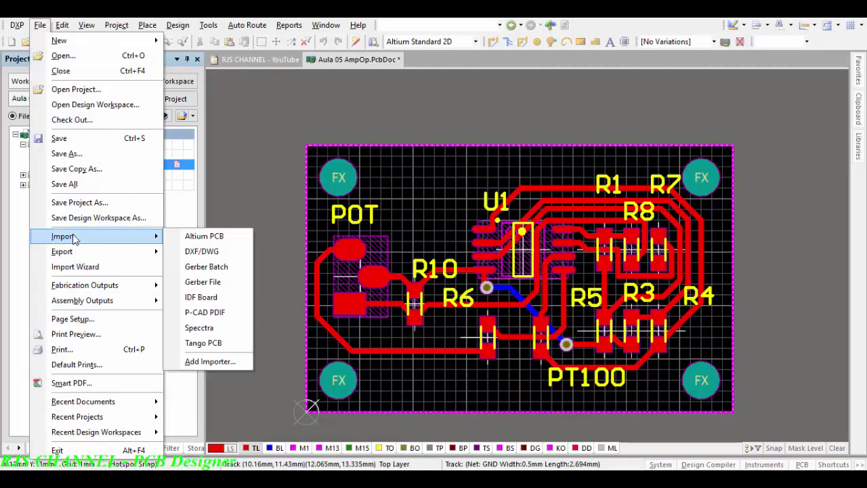
{"action": "left_click", "coordinate": [230, 256]}
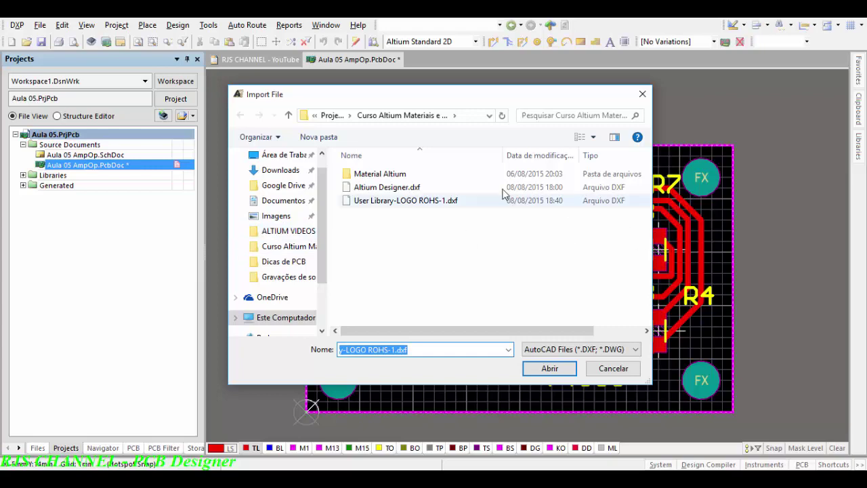
{"action": "double_click", "coordinate": [438, 201]}
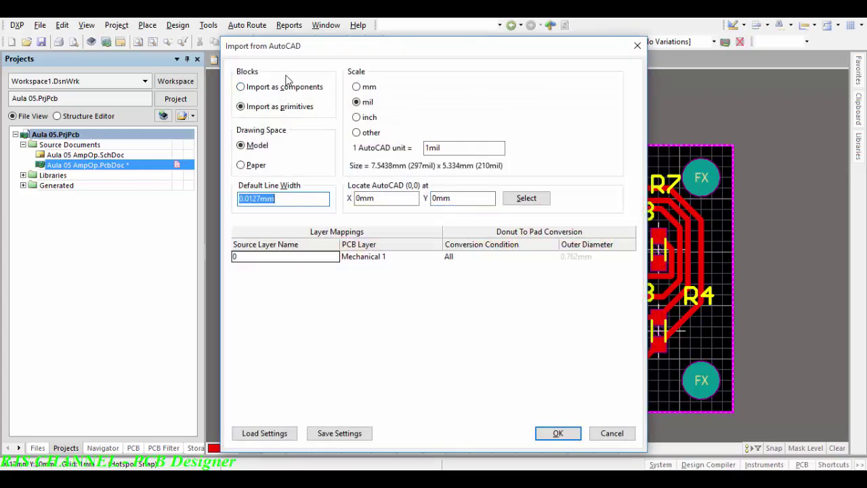
{"action": "left_click", "coordinate": [612, 435]}
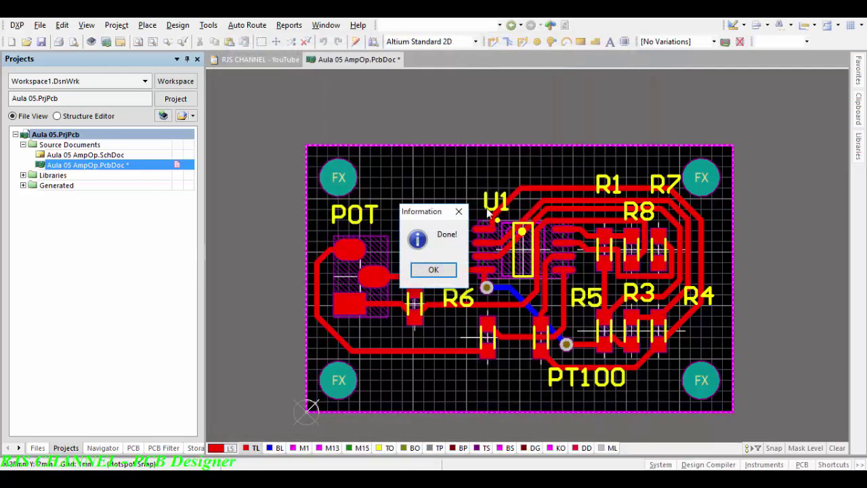
{"action": "left_click", "coordinate": [462, 211]}
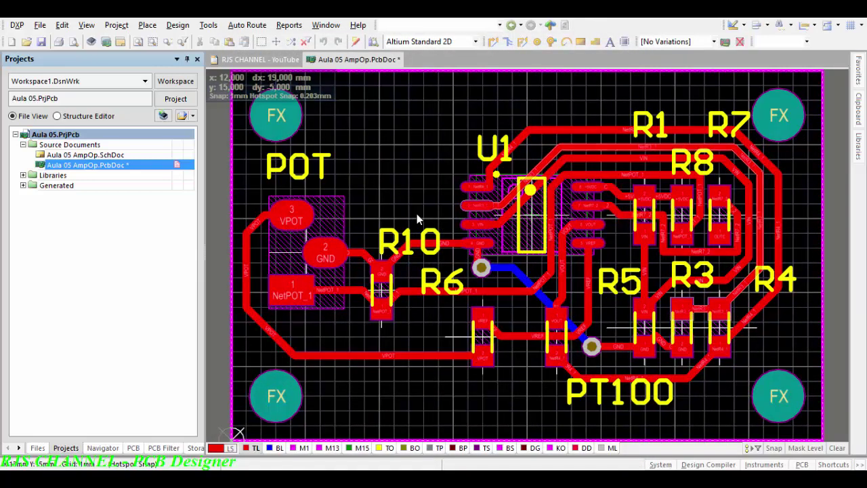
{"action": "key", "text": "z"}
{"action": "key", "text": "a"}
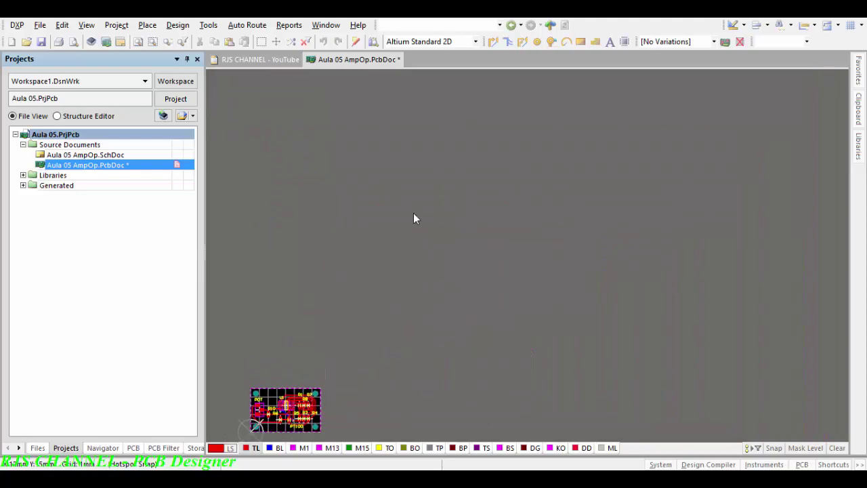
{"action": "key", "text": "z"}
{"action": "key", "text": "b"}
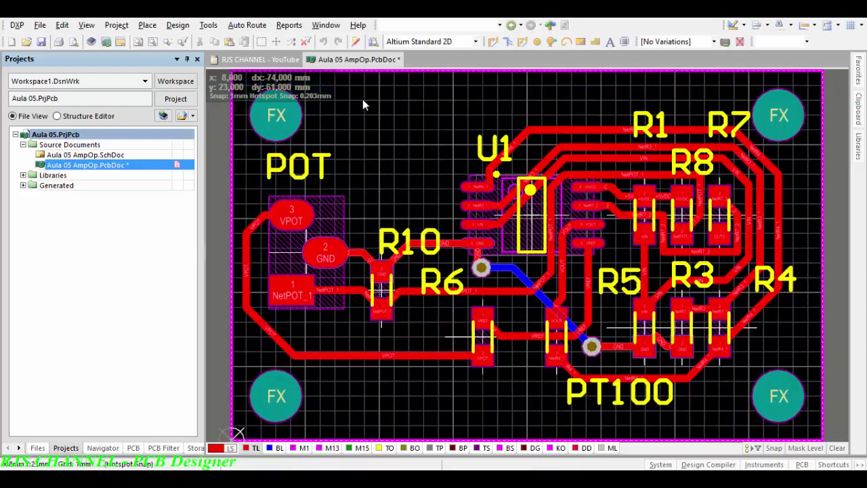
Step: Return to the open web page and load the previously visited Google home page in its place
{"action": "left_click", "coordinate": [268, 59]}
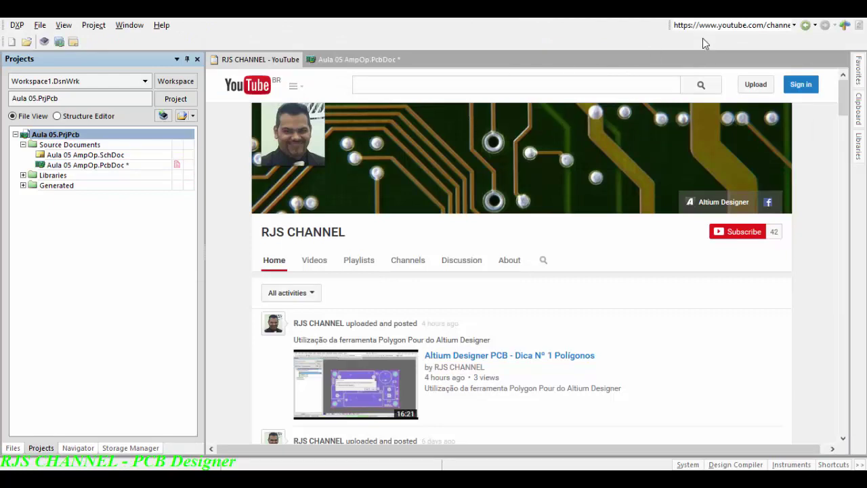
{"action": "left_click", "coordinate": [718, 25]}
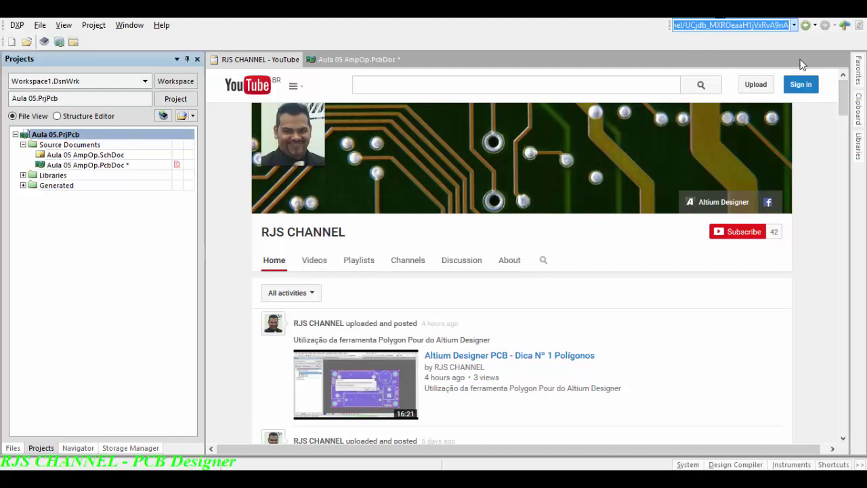
{"action": "left_click", "coordinate": [795, 26]}
{"action": "left_click", "coordinate": [739, 38]}
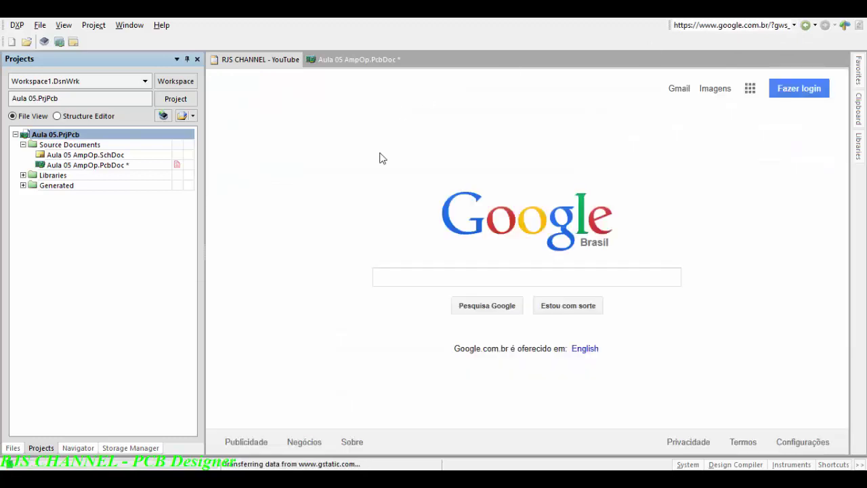
Step: Search Google for "diretiva rohs" and read the Portuguese Wikipedia article on RoHS
{"action": "left_click", "coordinate": [423, 278]}
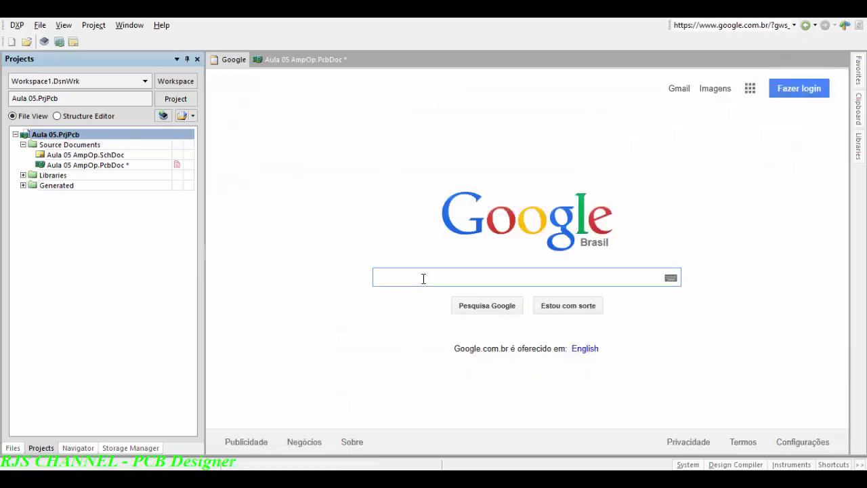
{"action": "type", "text": "diretiva "}
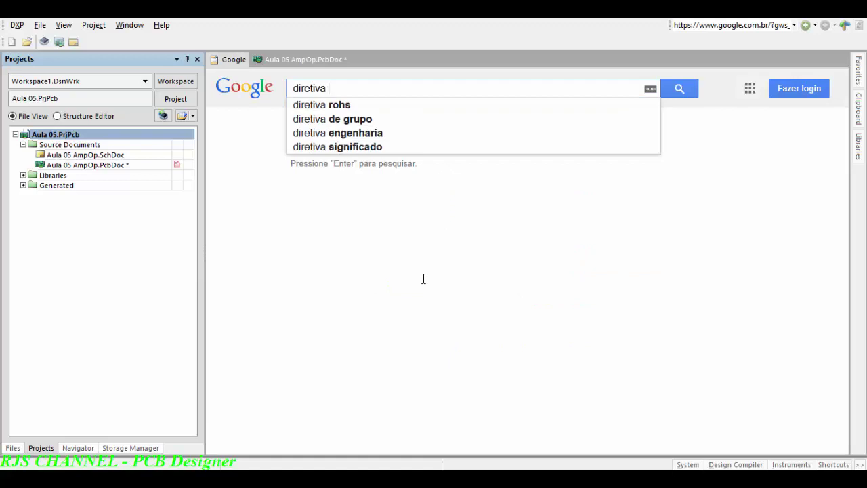
{"action": "type", "text": "rohs"}
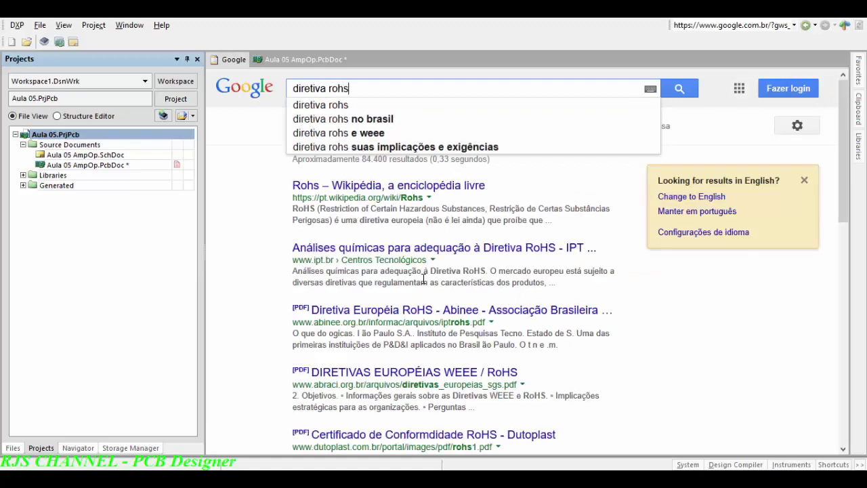
{"action": "key", "text": "Return"}
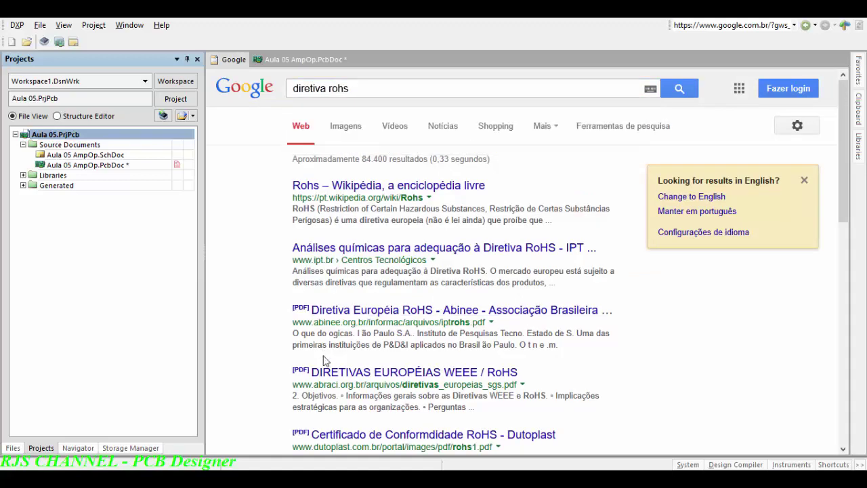
{"action": "left_click", "coordinate": [398, 193]}
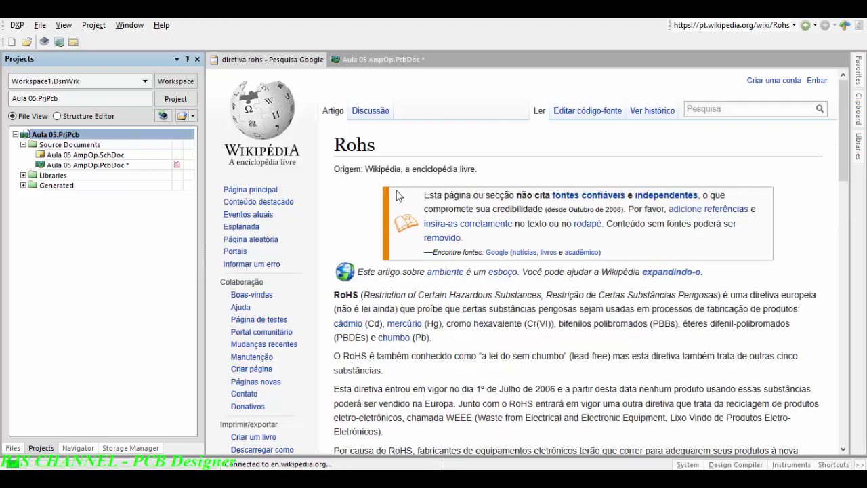
{"action": "scroll", "coordinate": [567, 378], "scroll_direction": "down", "scroll_amount": 1}
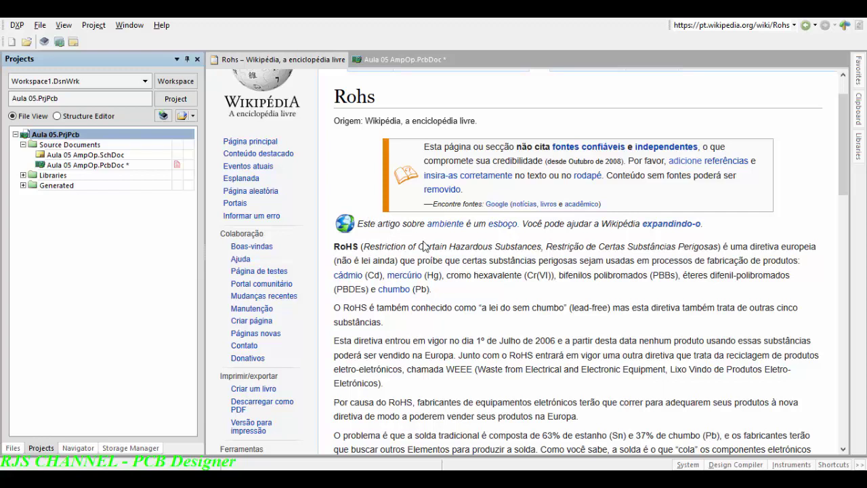
Step: Go back to the Aula 05 AmpOp.PcbDoc layout and choose User Library-LOGO ROHS-1.dxf for a DXF/DWG import
{"action": "left_click", "coordinate": [378, 61]}
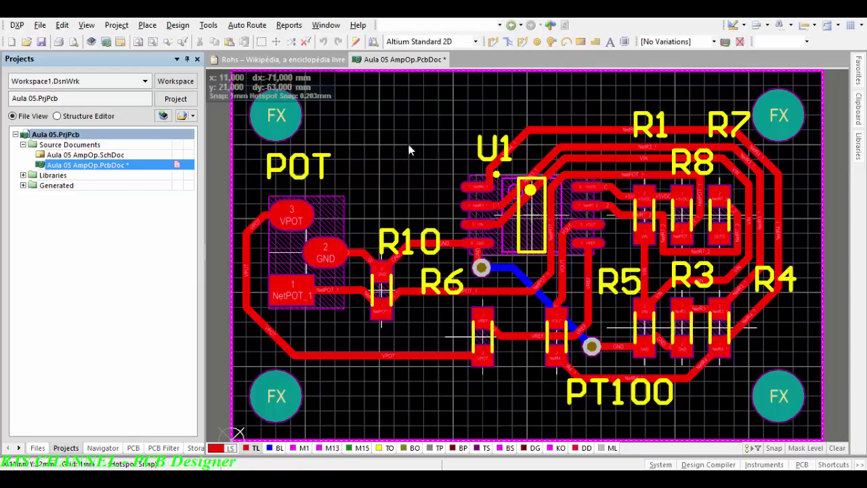
{"action": "scroll", "coordinate": [415, 162], "scroll_direction": "down", "scroll_amount": 3, "text": "ctrl"}
{"action": "scroll", "coordinate": [414, 174], "scroll_direction": "up", "scroll_amount": 3, "text": "ctrl"}
{"action": "scroll", "coordinate": [414, 174], "scroll_direction": "down", "scroll_amount": 2}
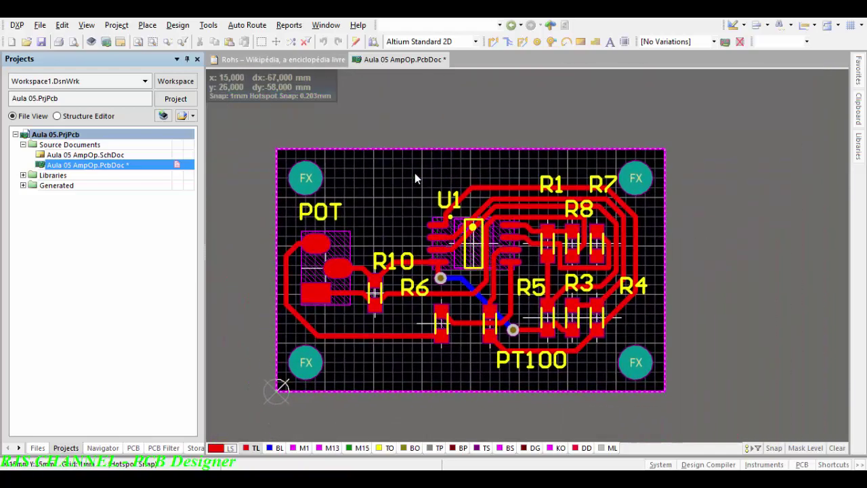
{"action": "left_click", "coordinate": [38, 27]}
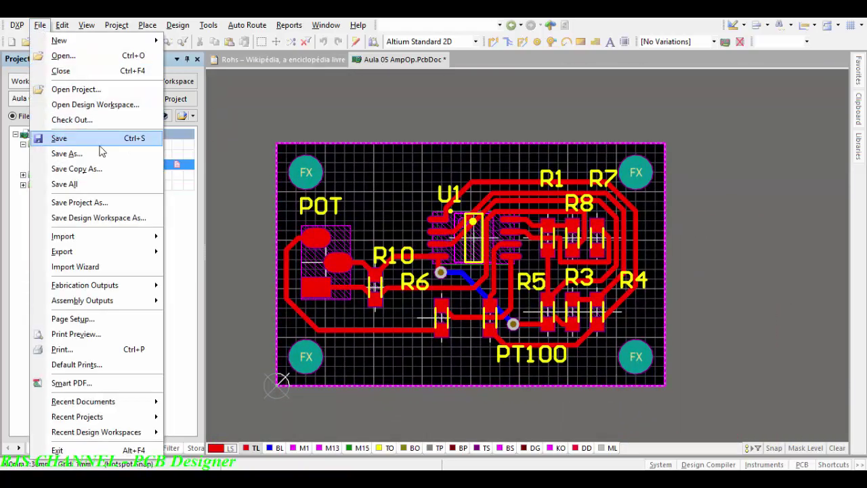
{"action": "mouse_move", "coordinate": [122, 238]}
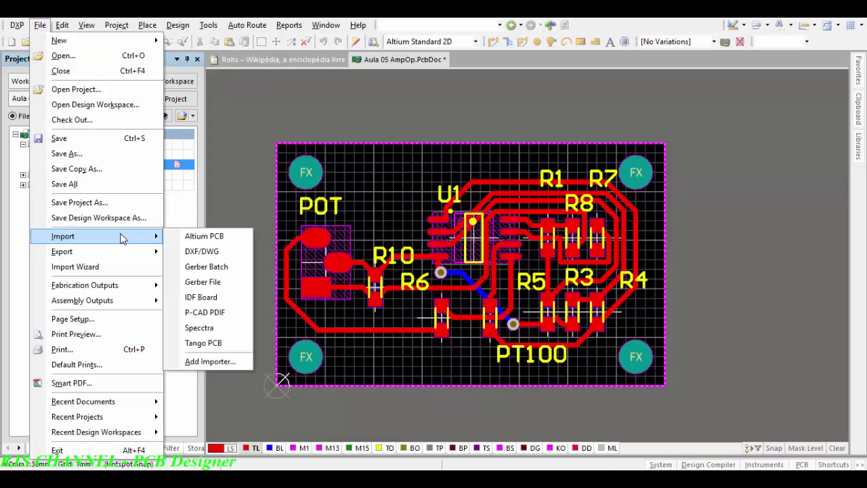
{"action": "left_click", "coordinate": [223, 250]}
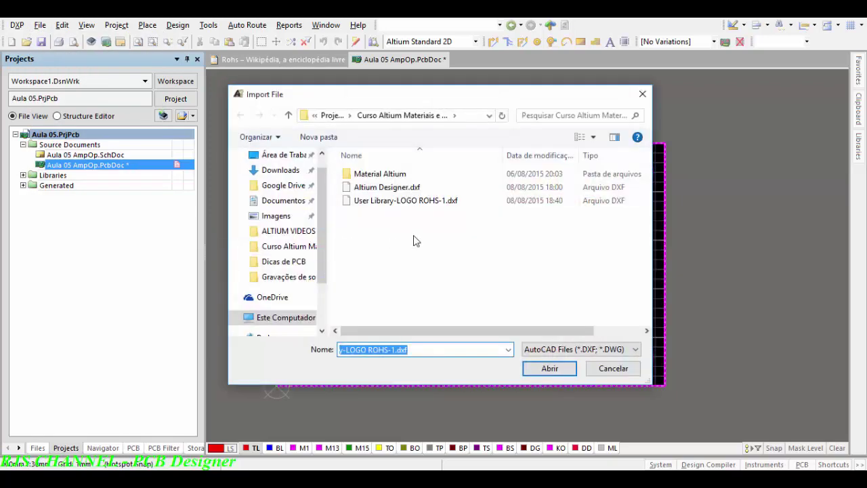
{"action": "double_click", "coordinate": [417, 201]}
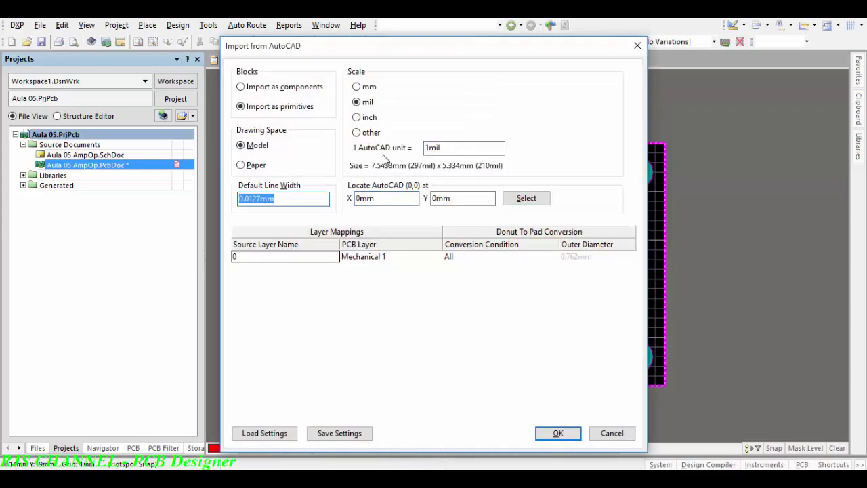
Step: Set the AutoCAD import scale to mm and import the RoHS logo into the board document
{"action": "left_click", "coordinate": [356, 88]}
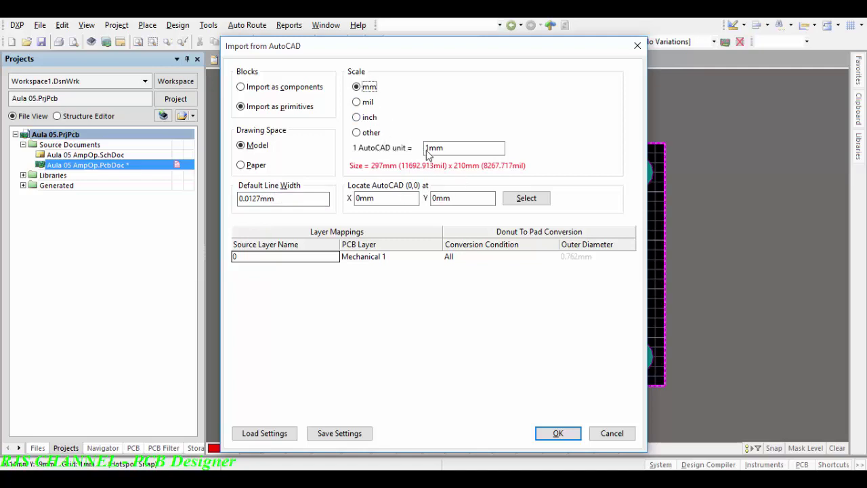
{"action": "left_click", "coordinate": [558, 434]}
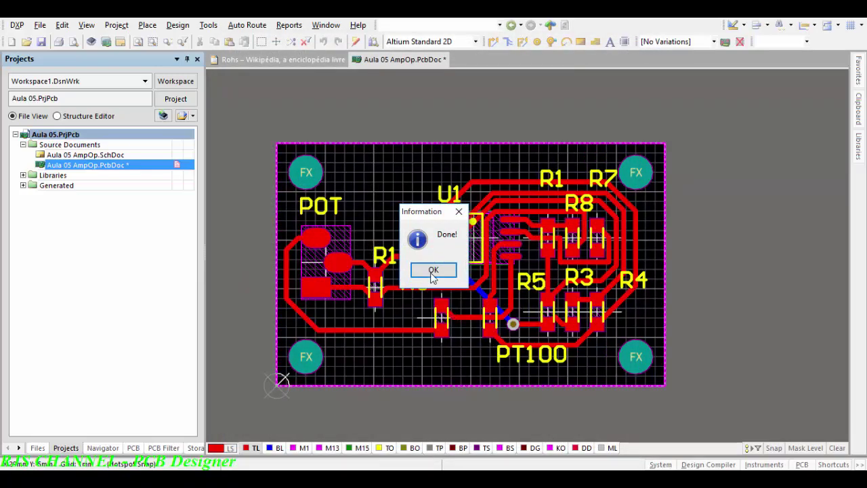
{"action": "left_click", "coordinate": [433, 270]}
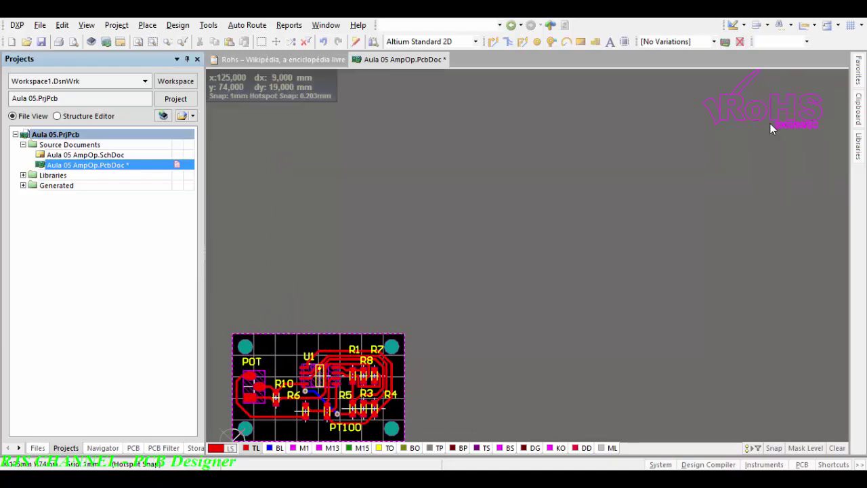
Step: Select all primitives of the imported RoHS logo and move them to the Top Layer using the PCB Inspector
{"action": "right_click_drag", "start_coordinate": [768, 121], "coordinate": [739, 140]}
{"action": "scroll", "coordinate": [624, 165], "scroll_direction": "down", "scroll_amount": 1, "text": "ctrl"}
{"action": "scroll", "coordinate": [667, 172], "scroll_direction": "up", "scroll_amount": 2, "text": "ctrl"}
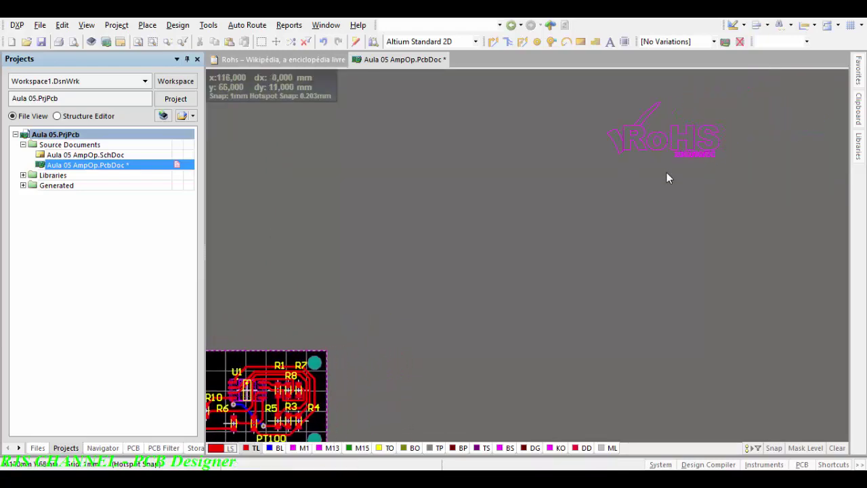
{"action": "scroll", "coordinate": [657, 180], "scroll_direction": "up", "scroll_amount": 2, "text": "ctrl"}
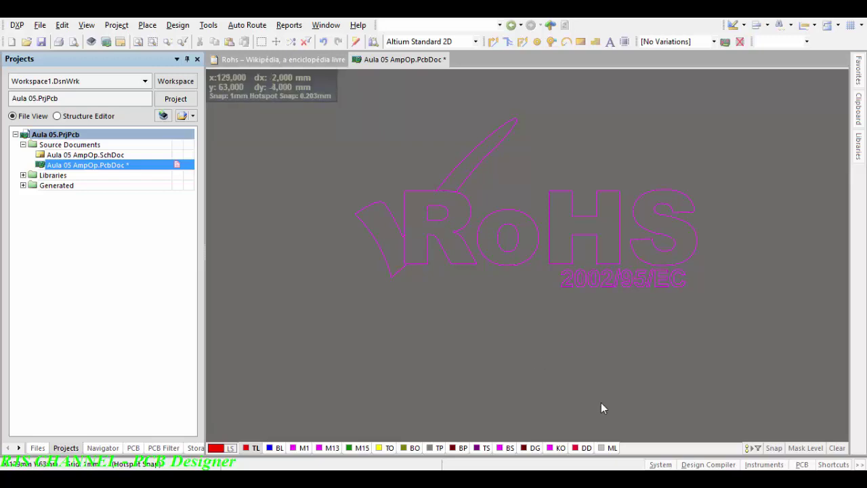
{"action": "left_click", "coordinate": [493, 338]}
{"action": "left_click", "coordinate": [305, 108]}
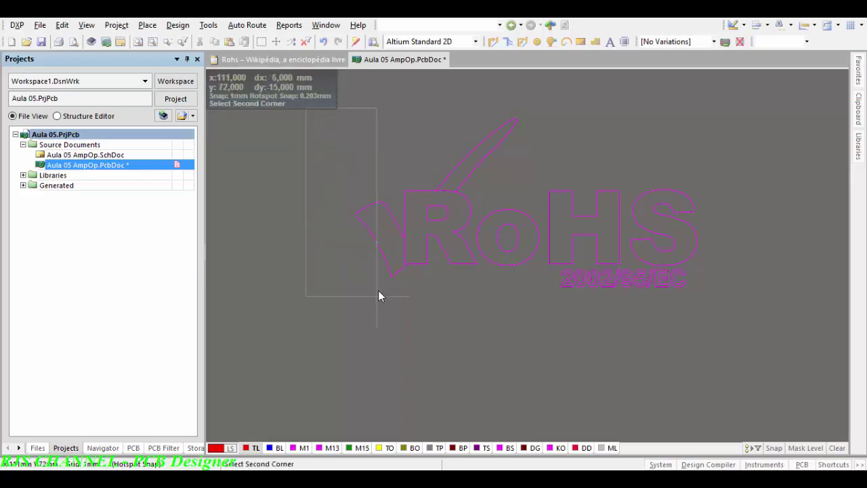
{"action": "left_click", "coordinate": [726, 330]}
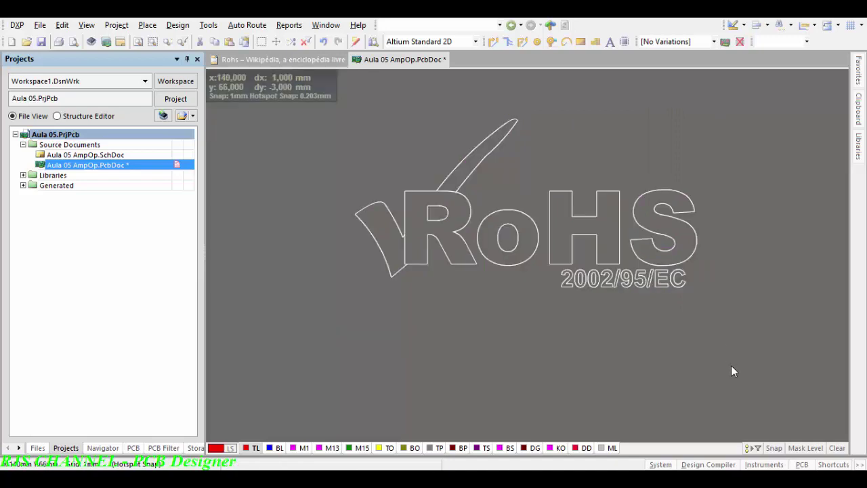
{"action": "left_click", "coordinate": [801, 465]}
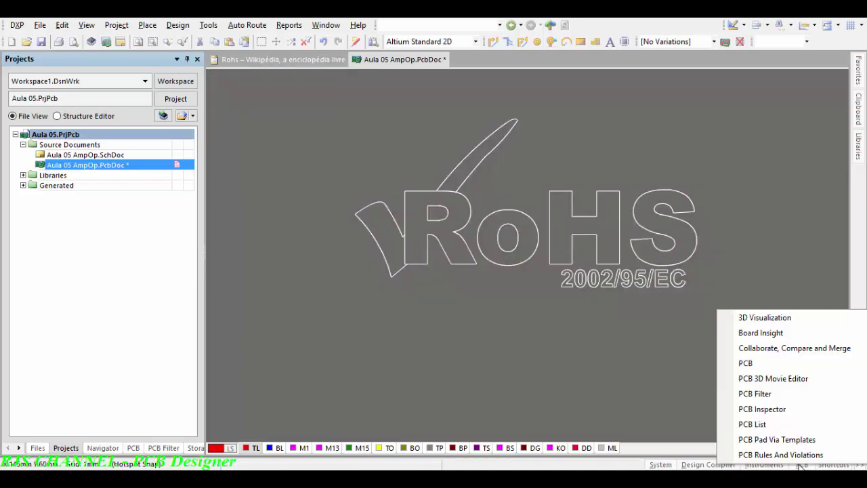
{"action": "left_click", "coordinate": [779, 409]}
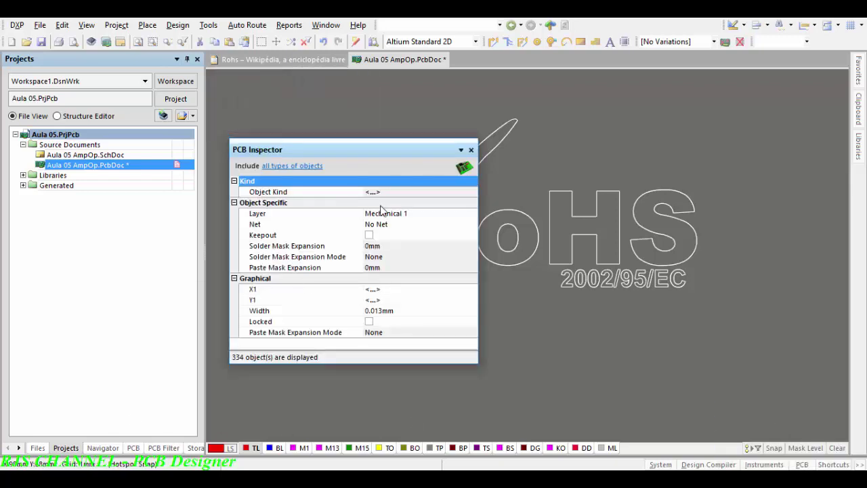
{"action": "left_click", "coordinate": [417, 217]}
{"action": "left_click", "coordinate": [473, 215]}
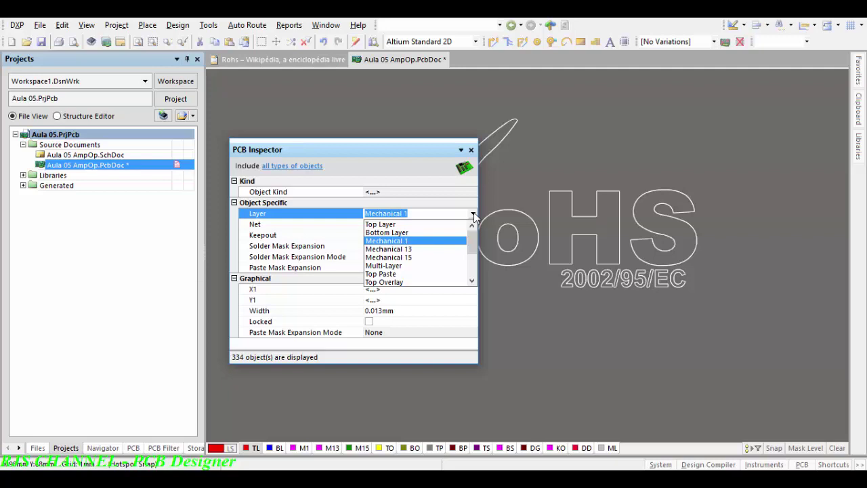
{"action": "left_click", "coordinate": [436, 224]}
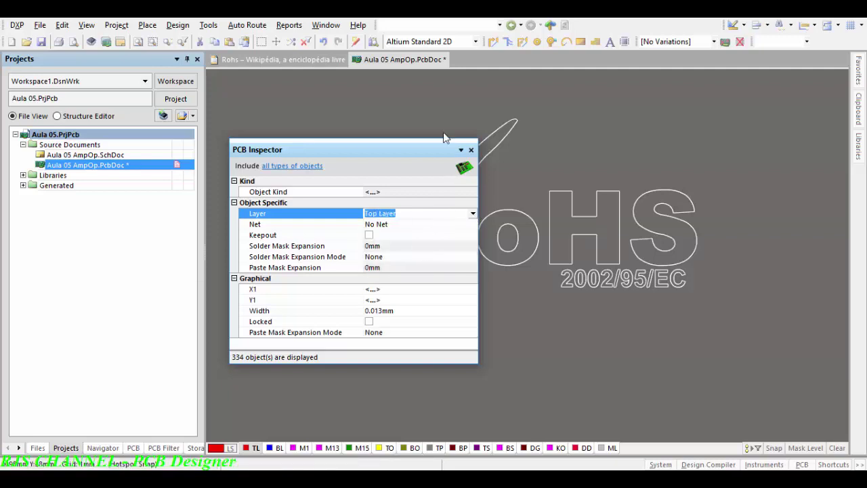
{"action": "left_click", "coordinate": [472, 151]}
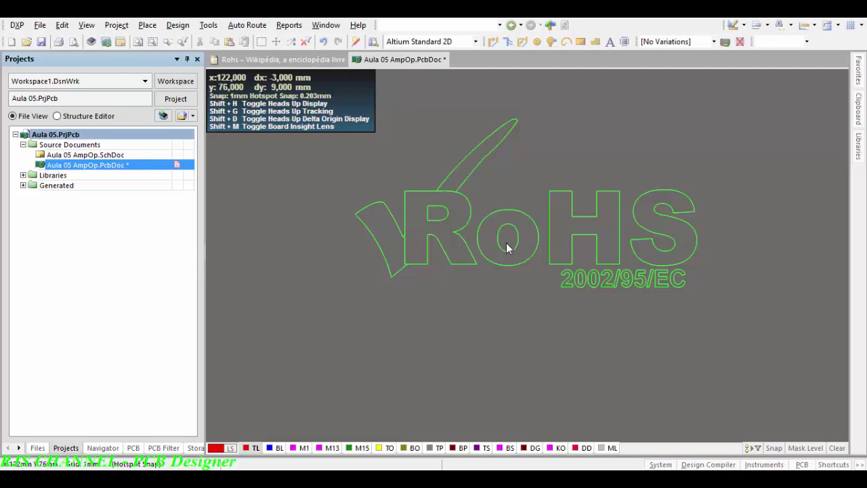
Step: Start a solid polygon pour on the Top Layer and name it Rohs
{"action": "scroll", "coordinate": [506, 242], "scroll_direction": "up", "scroll_amount": 2, "text": "ctrl"}
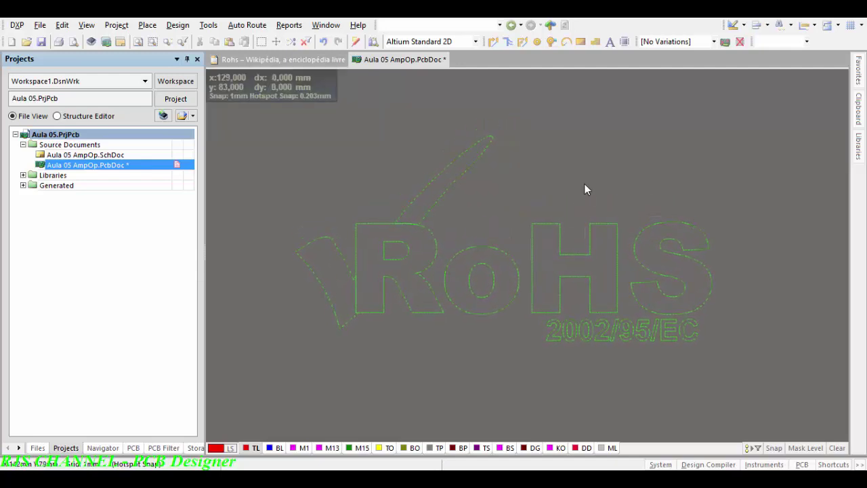
{"action": "right_click_drag", "start_coordinate": [584, 184], "coordinate": [596, 185]}
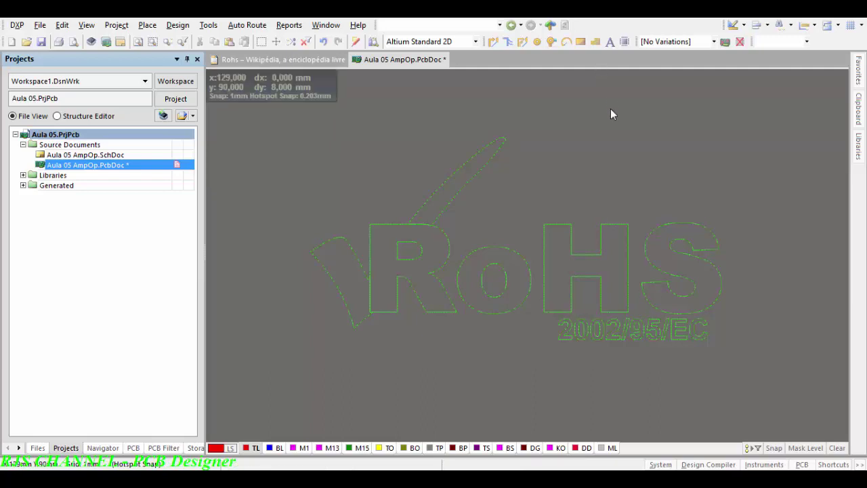
{"action": "left_click", "coordinate": [596, 42]}
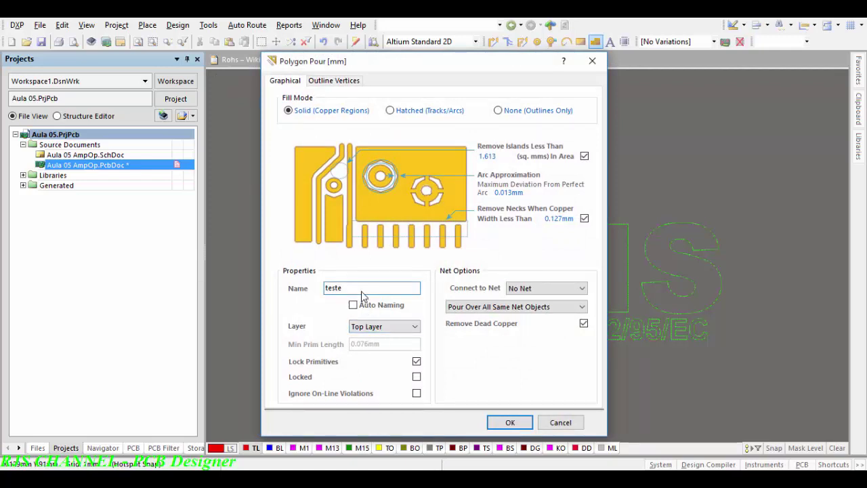
{"action": "left_click_drag", "start_coordinate": [346, 288], "coordinate": [294, 293]}
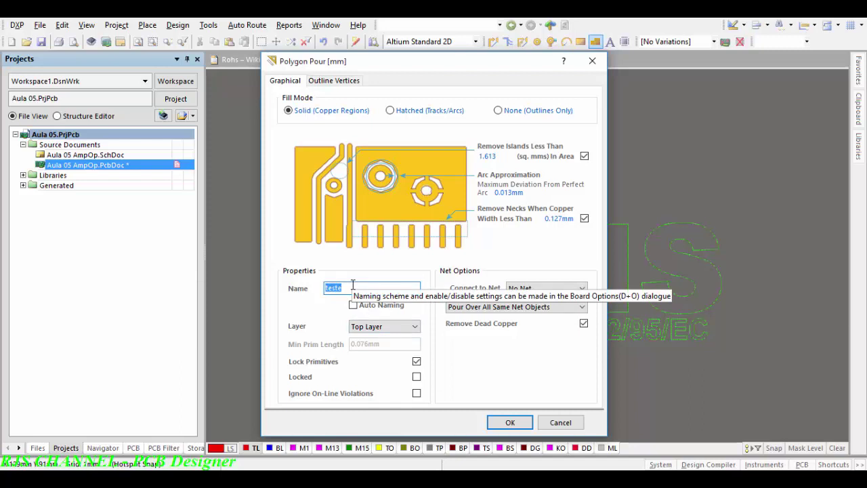
{"action": "type", "text": "Rohs"}
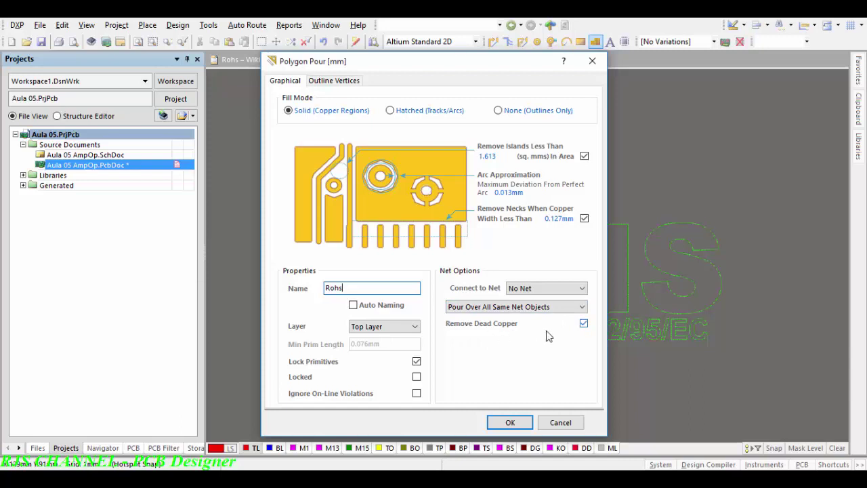
Step: Turn off Remove Dead Copper and set the pour to Pour Over Same Net Polygons Only, accepting the polygon settings
{"action": "left_click", "coordinate": [584, 324]}
{"action": "left_click", "coordinate": [584, 324]}
{"action": "left_click", "coordinate": [583, 324]}
{"action": "left_click", "coordinate": [576, 307]}
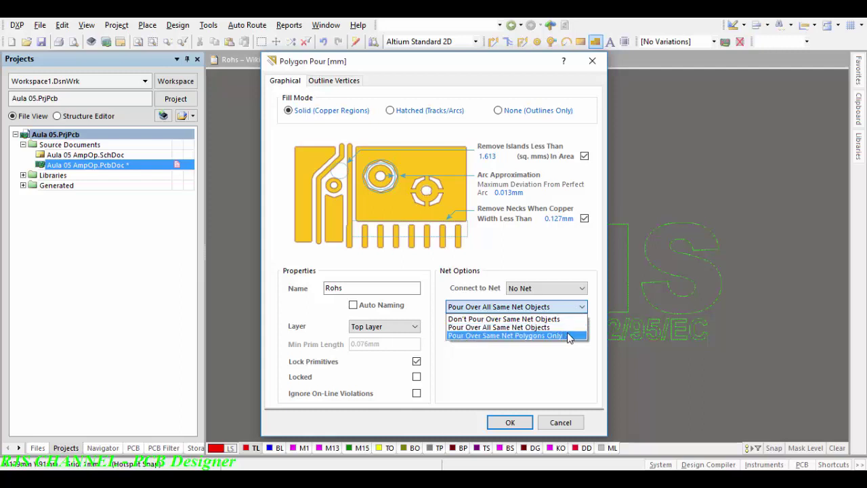
{"action": "left_click", "coordinate": [569, 335]}
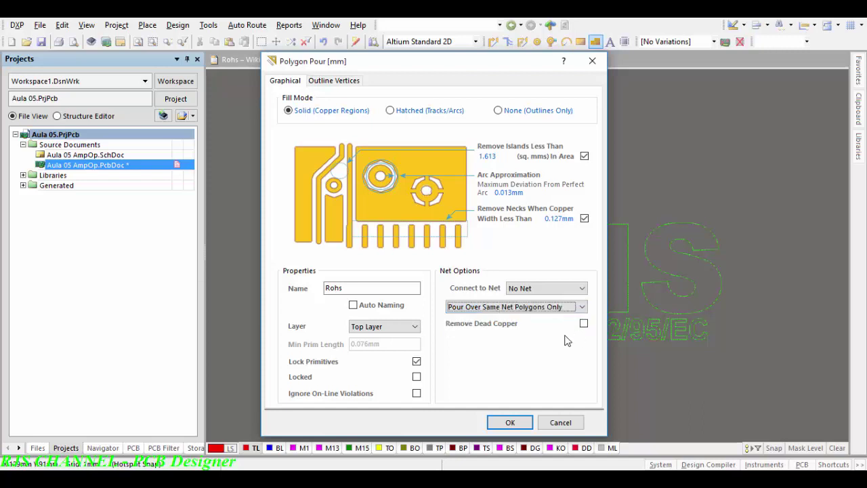
{"action": "left_click", "coordinate": [509, 422]}
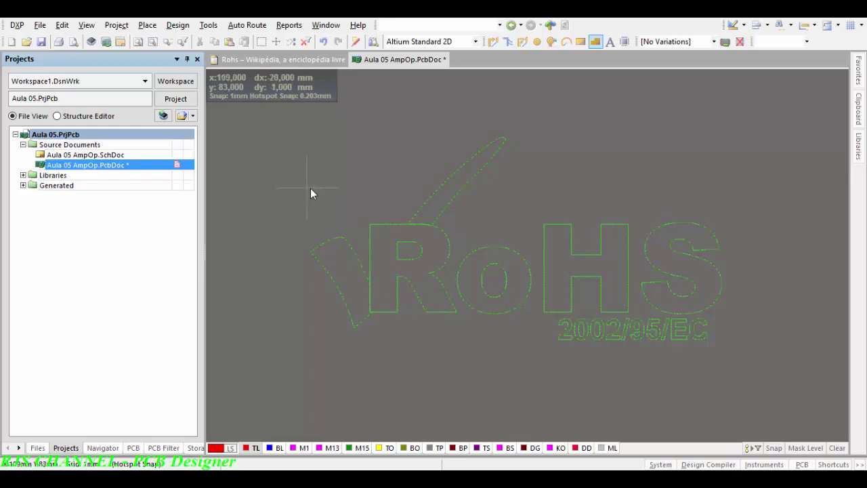
Step: Draw the polygon's outline as a rectangle of about 32 by 17 mm around the whole RoHS logo and clear the selection
{"action": "left_click", "coordinate": [284, 120]}
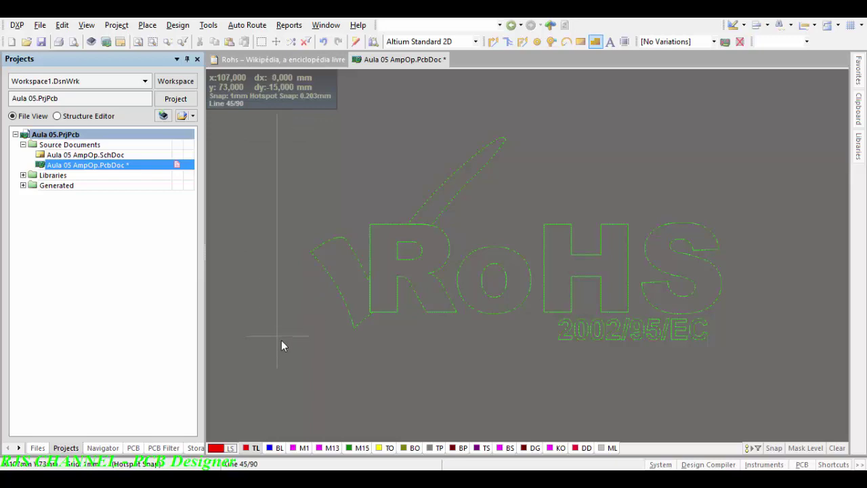
{"action": "left_click", "coordinate": [280, 366]}
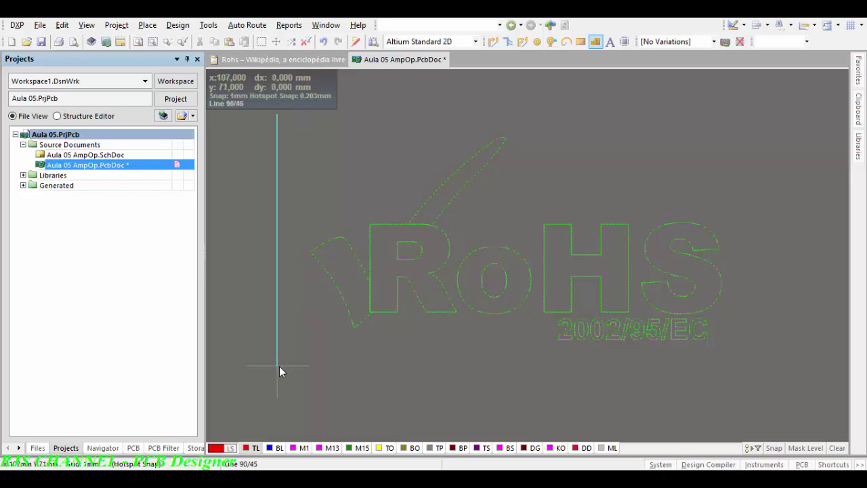
{"action": "left_click", "coordinate": [752, 370]}
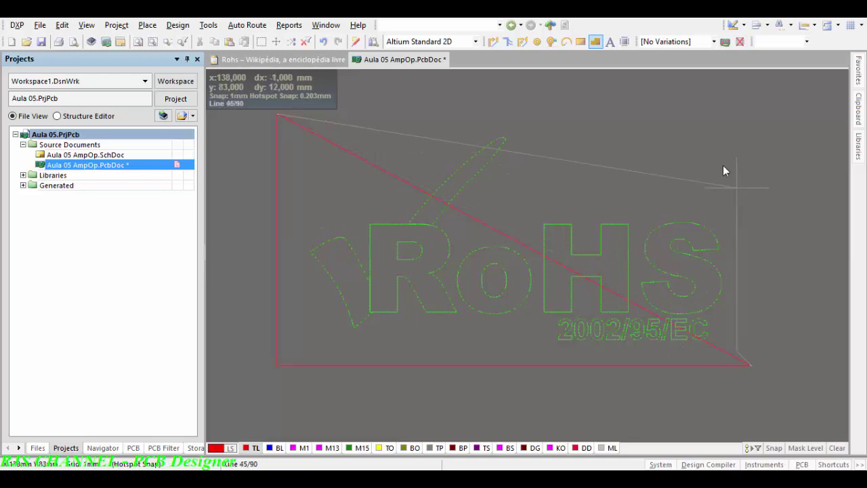
{"action": "left_click", "coordinate": [748, 108]}
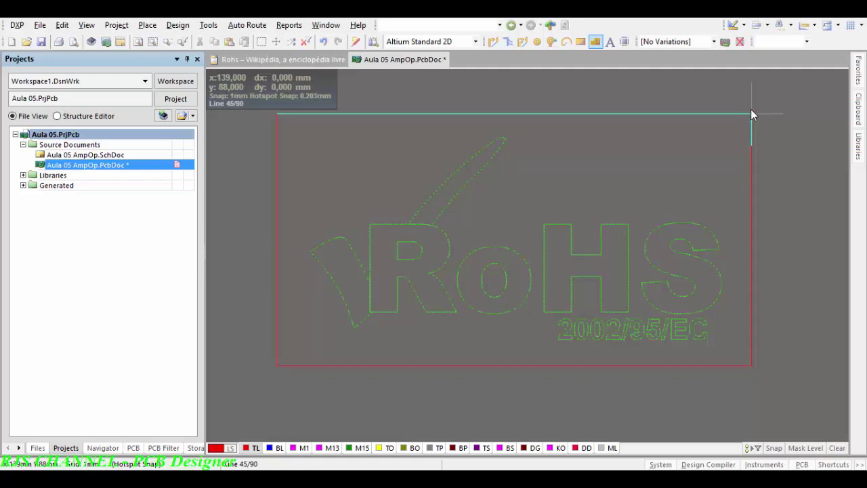
{"action": "right_click", "coordinate": [758, 113]}
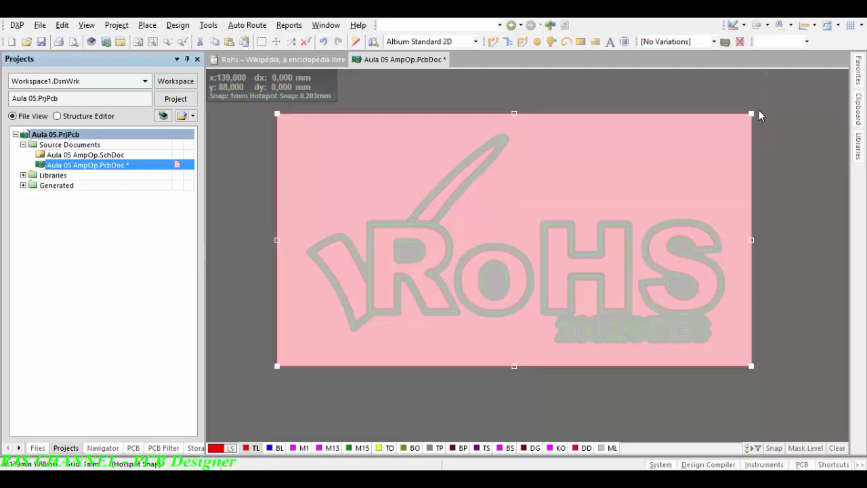
{"action": "left_click", "coordinate": [601, 396]}
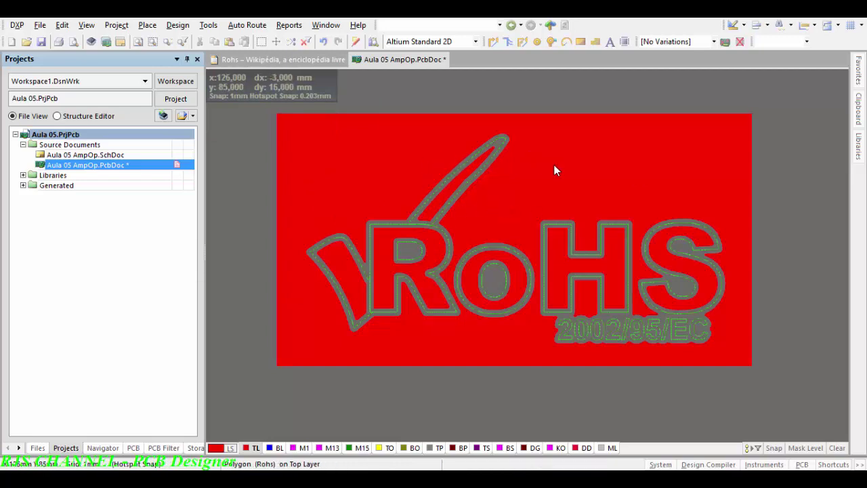
{"action": "left_click", "coordinate": [627, 166]}
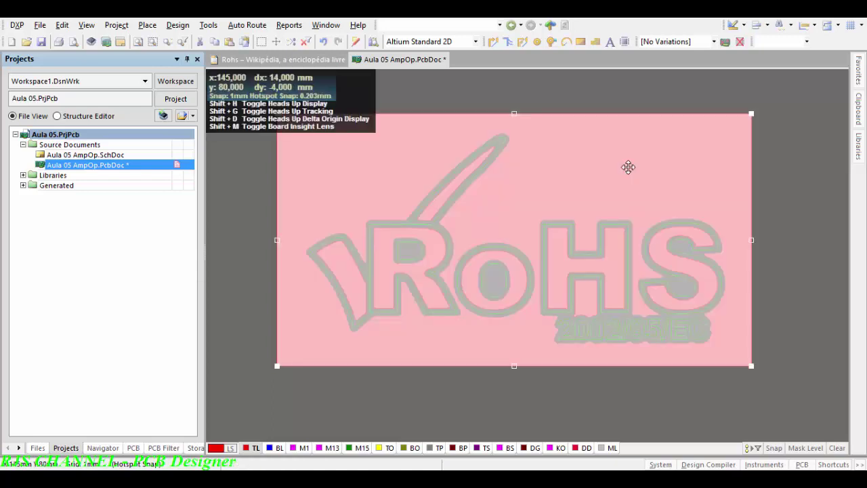
{"action": "left_click", "coordinate": [835, 248]}
{"action": "left_click", "coordinate": [612, 174]}
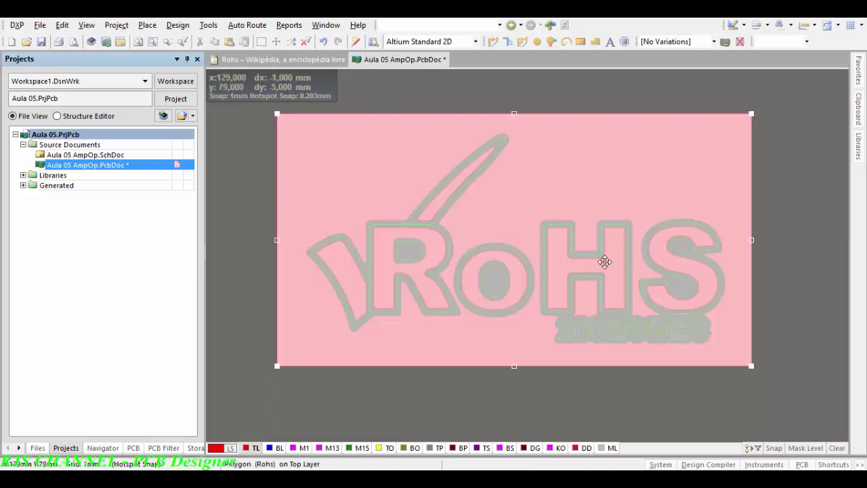
{"action": "left_click", "coordinate": [598, 394]}
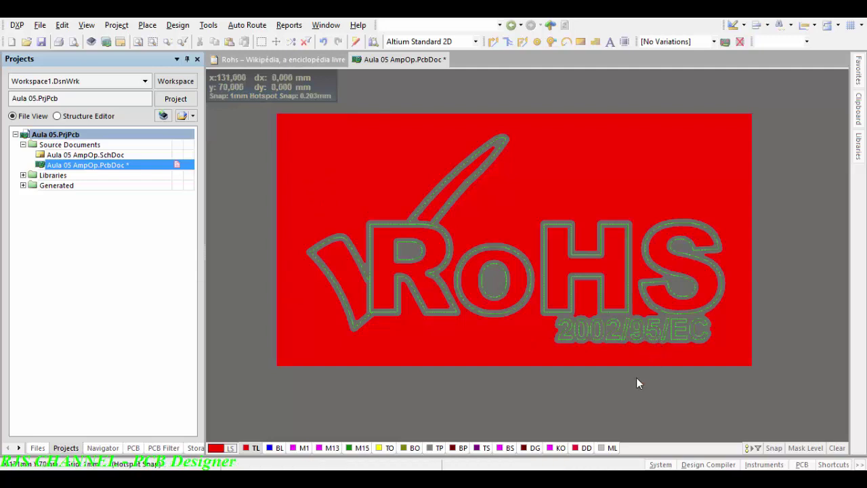
Step: Undo the polygon pour around the logo and try to area-select the 2002/95/EC text below the letters
{"action": "key", "text": "ctrl+z"}
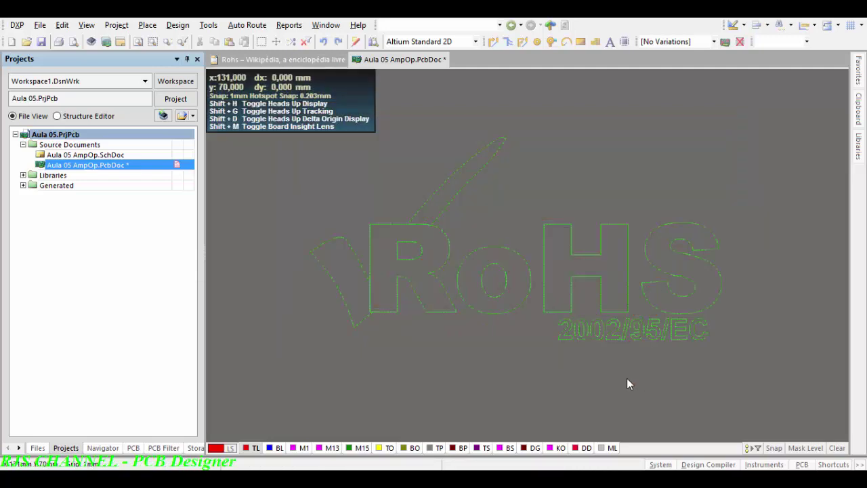
{"action": "key", "text": "s"}
{"action": "key", "text": "i"}
{"action": "left_click", "coordinate": [724, 361]}
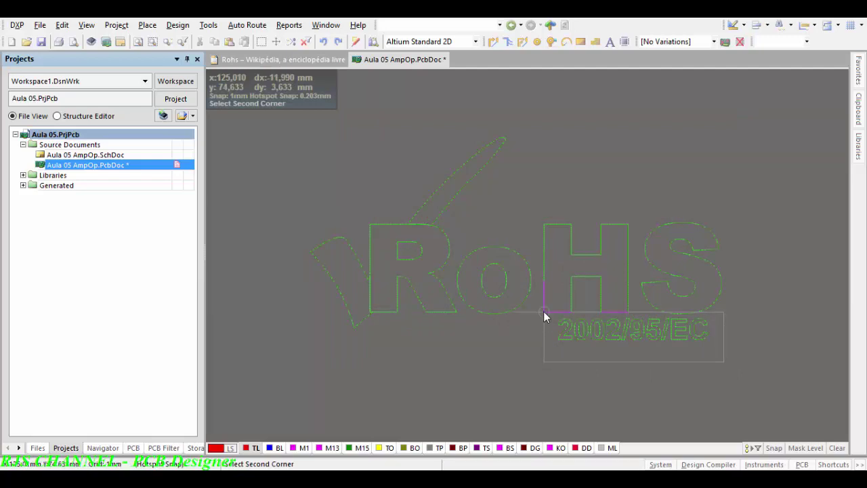
{"action": "left_click", "coordinate": [545, 330]}
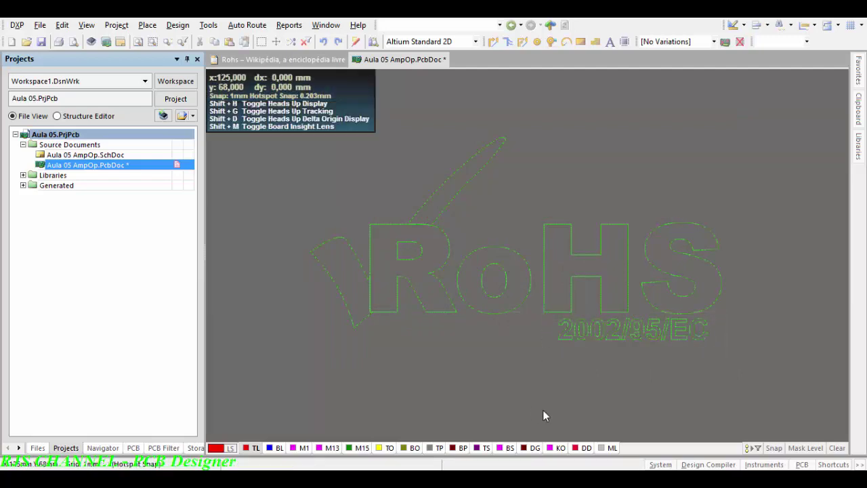
Step: Set the snap grid to 1 mil and delete the 2002/95/EC text below the RoHS letters
{"action": "key", "text": "g"}
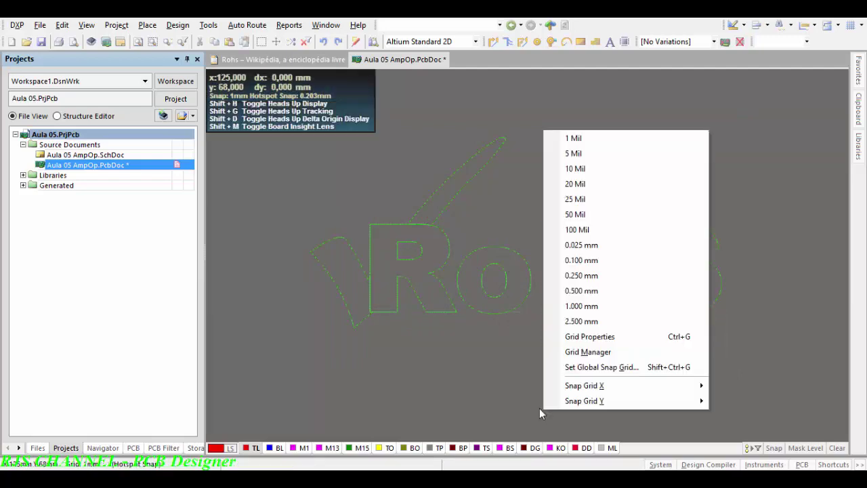
{"action": "left_click", "coordinate": [575, 138]}
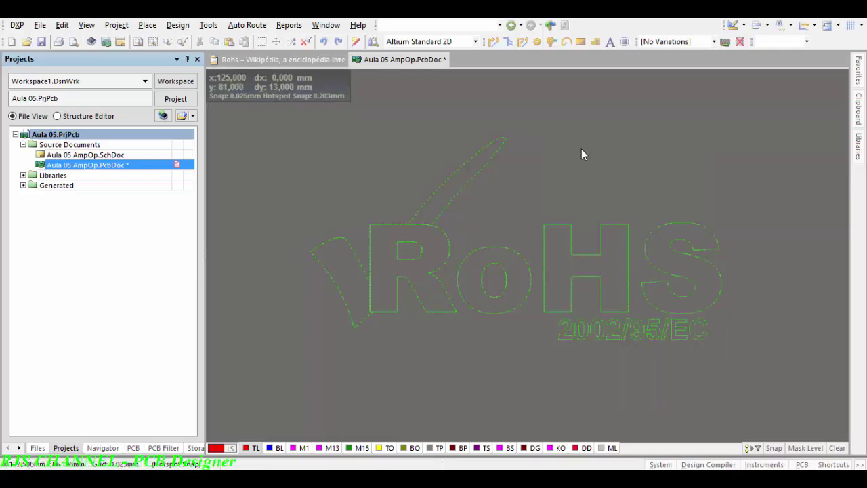
{"action": "left_click", "coordinate": [745, 355]}
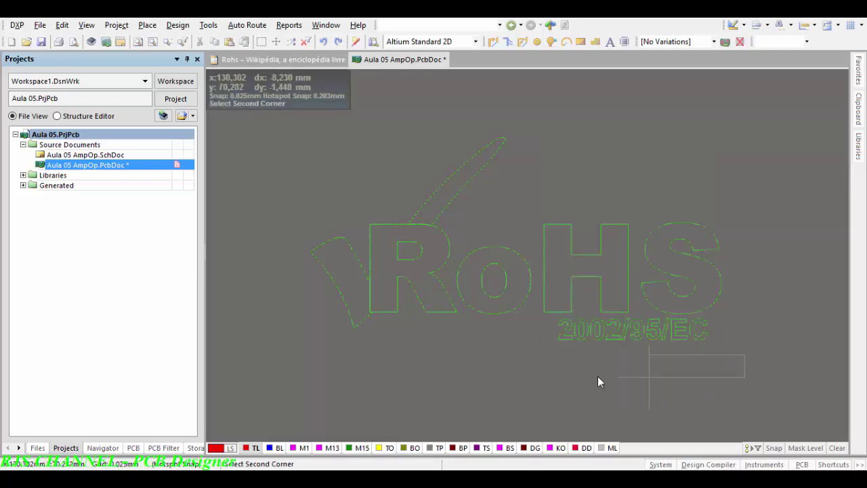
{"action": "left_click", "coordinate": [545, 314]}
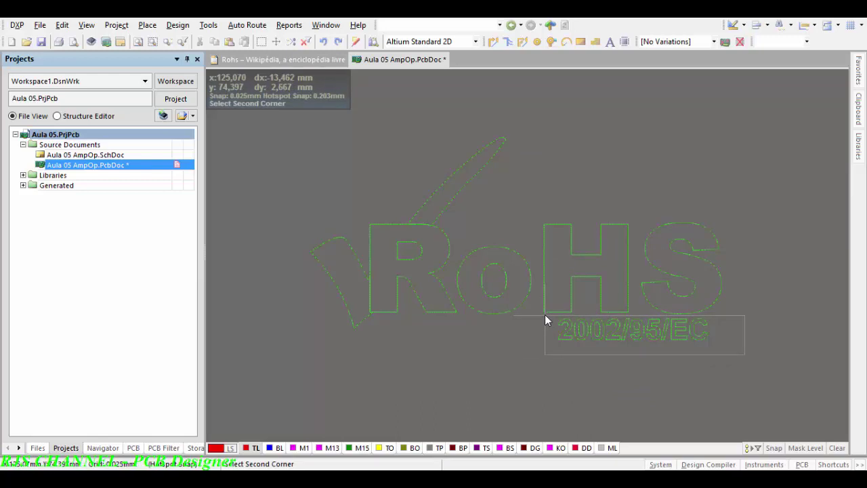
{"action": "key", "text": "Delete"}
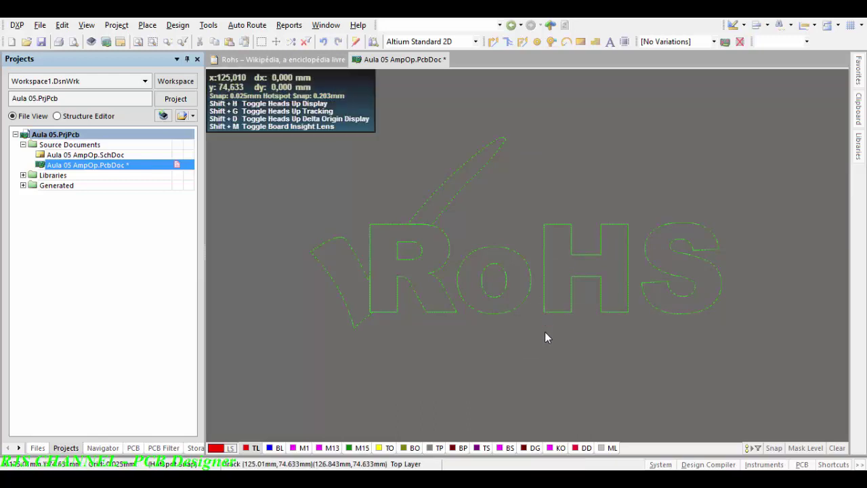
Step: Start the solid Top Layer polygon pour named Rohs with its existing settings and set the snap grid to 2.5 mm
{"action": "left_click", "coordinate": [594, 43]}
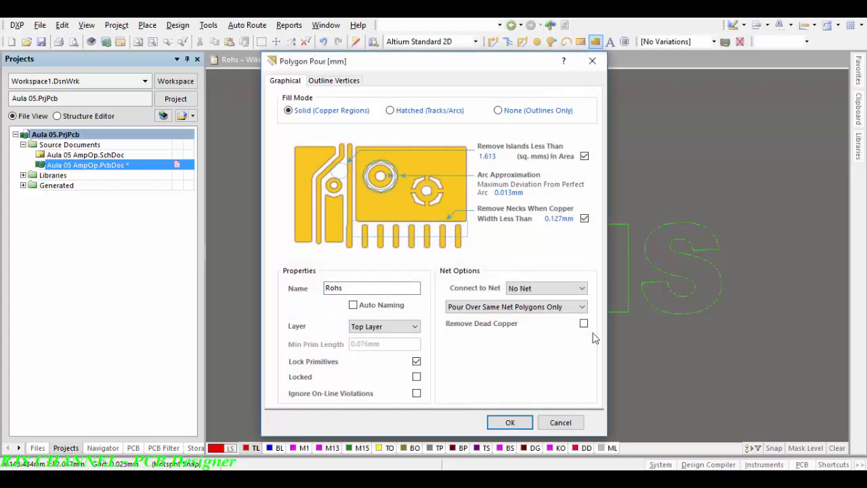
{"action": "left_click", "coordinate": [512, 422]}
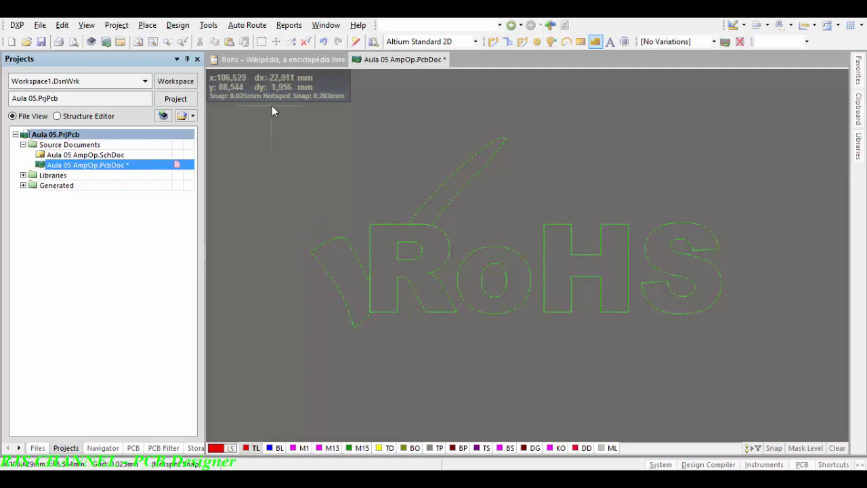
{"action": "key", "text": "g"}
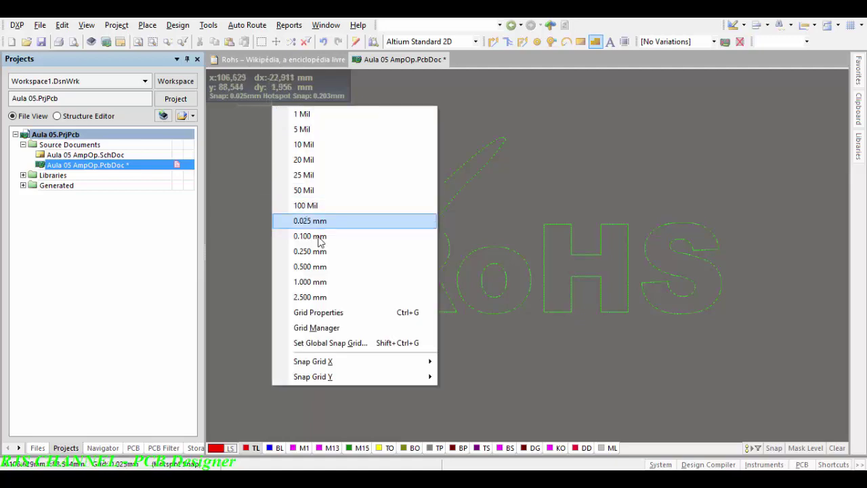
{"action": "left_click", "coordinate": [323, 297]}
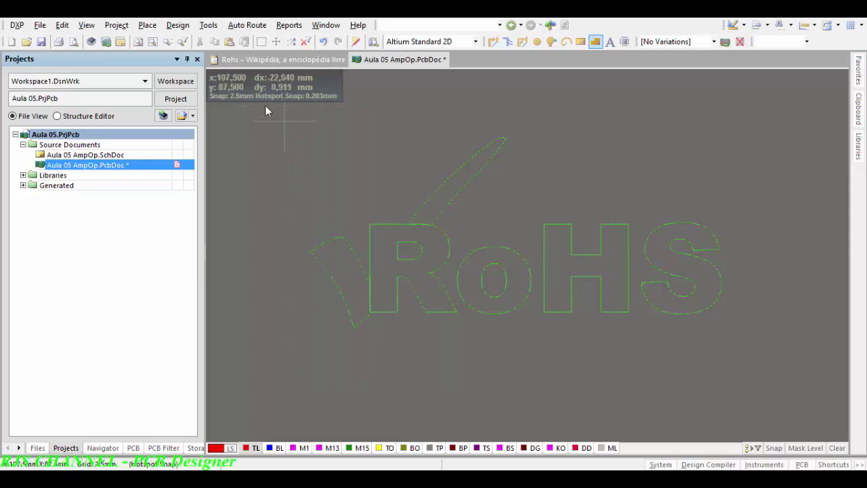
Step: Draw the polygon's outline as a 37.5 by 20 mm rectangle around the whole RoHS logo and finish the pour
{"action": "key", "text": "p"}
{"action": "key", "text": "l"}
{"action": "left_click", "coordinate": [265, 99]}
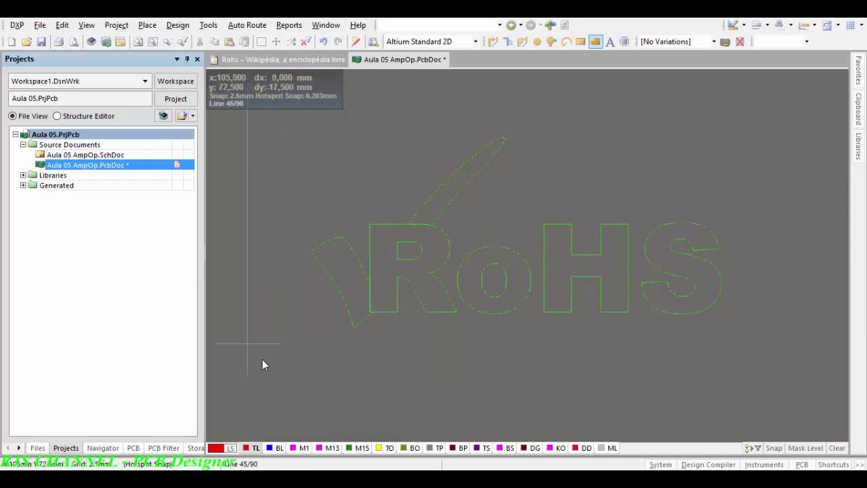
{"action": "key", "text": "space"}
{"action": "left_click", "coordinate": [254, 374]}
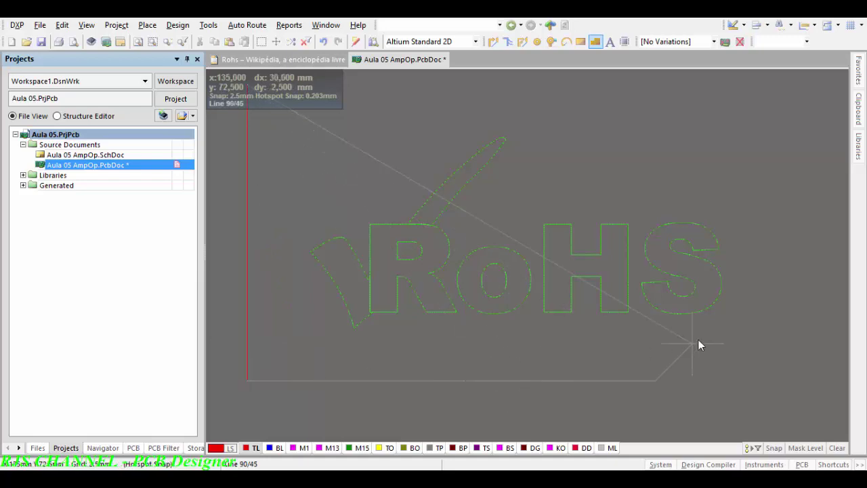
{"action": "left_click", "coordinate": [790, 371]}
{"action": "key", "text": "space"}
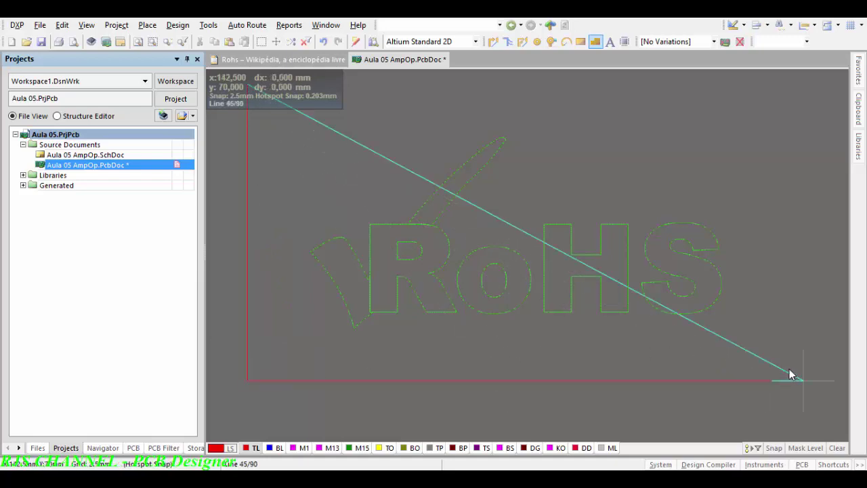
{"action": "left_click", "coordinate": [789, 371]}
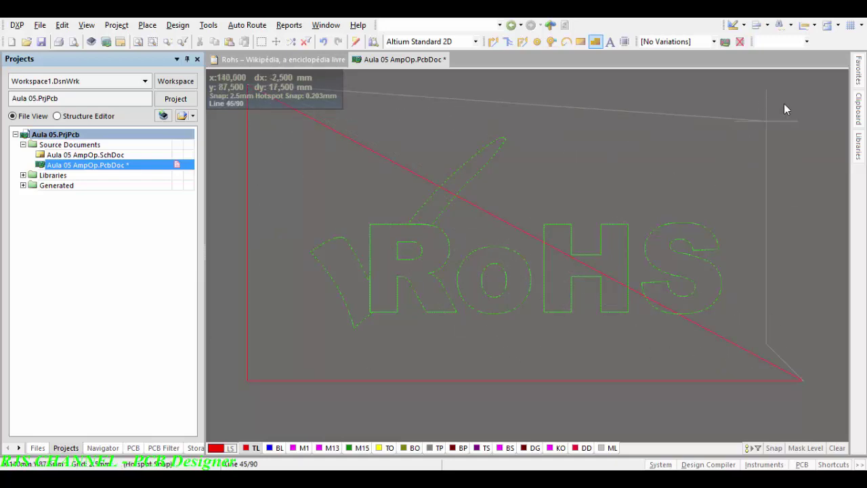
{"action": "key", "text": "space"}
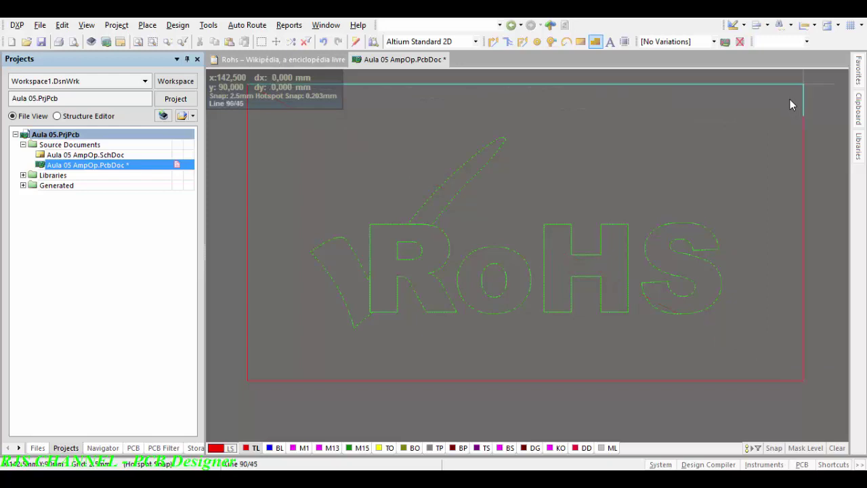
{"action": "left_click", "coordinate": [789, 99]}
{"action": "right_click", "coordinate": [790, 99]}
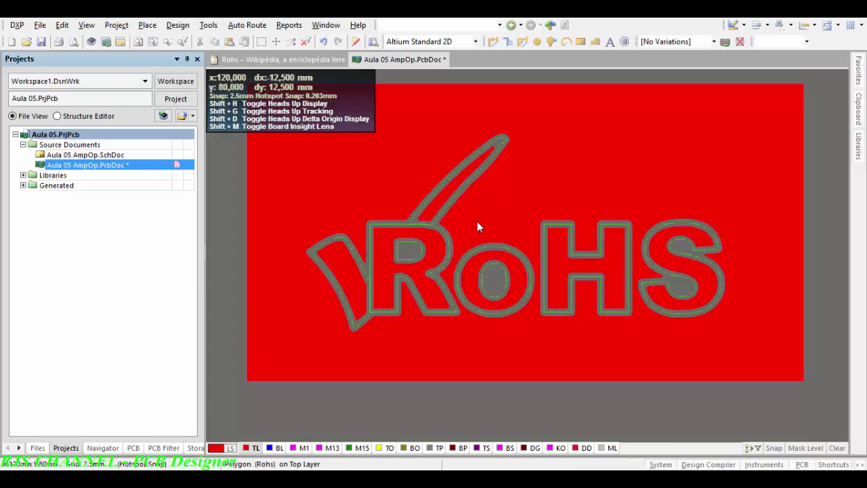
Step: Explode the Rohs polygon on the Top Layer into free primitives
{"action": "left_click", "coordinate": [692, 143]}
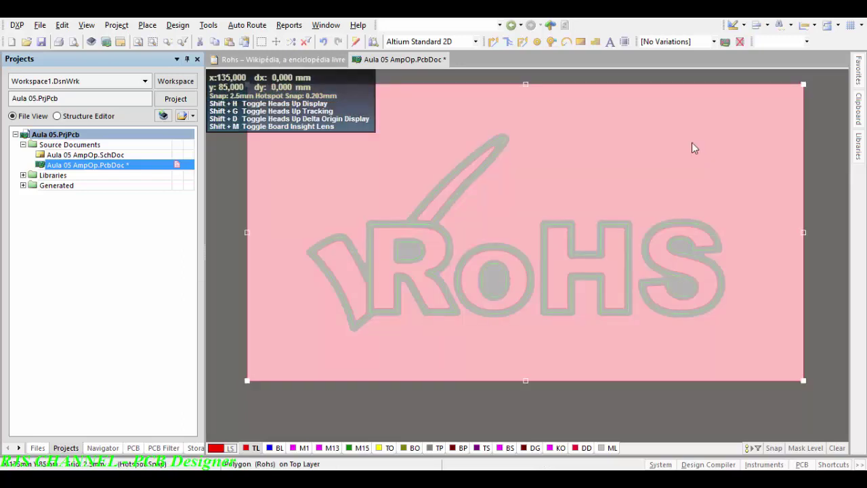
{"action": "right_click", "coordinate": [691, 142]}
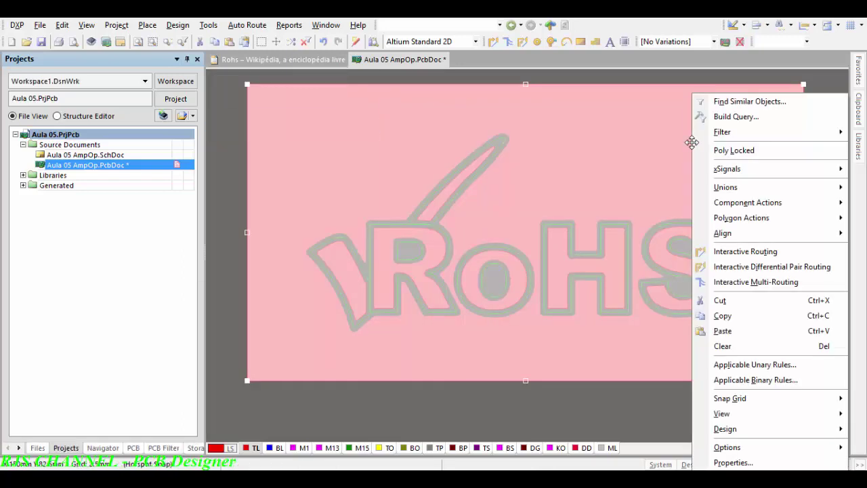
{"action": "mouse_move", "coordinate": [740, 225]}
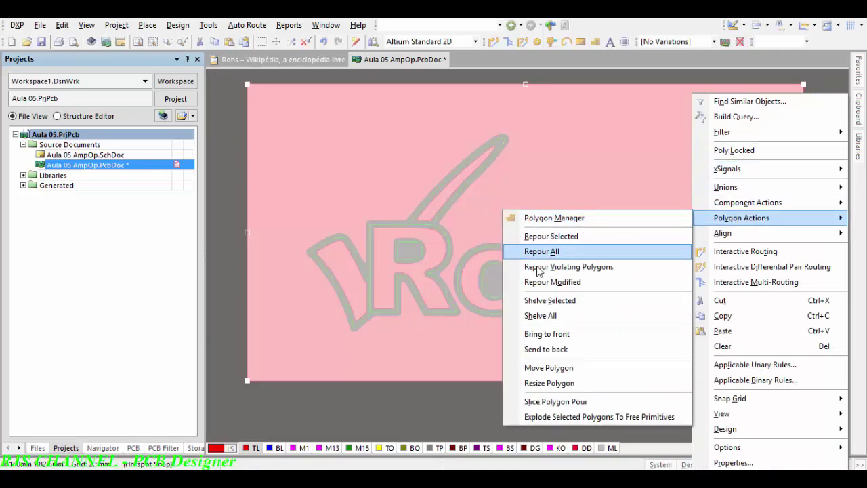
{"action": "left_click", "coordinate": [558, 418]}
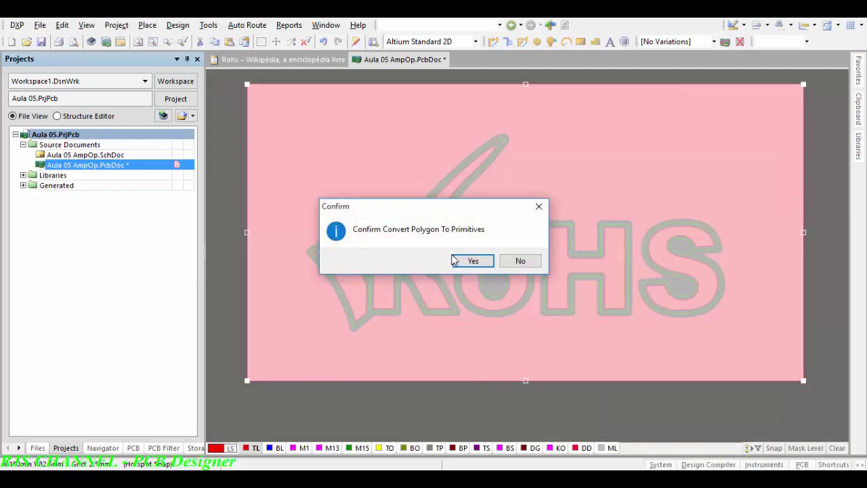
{"action": "left_click", "coordinate": [473, 261]}
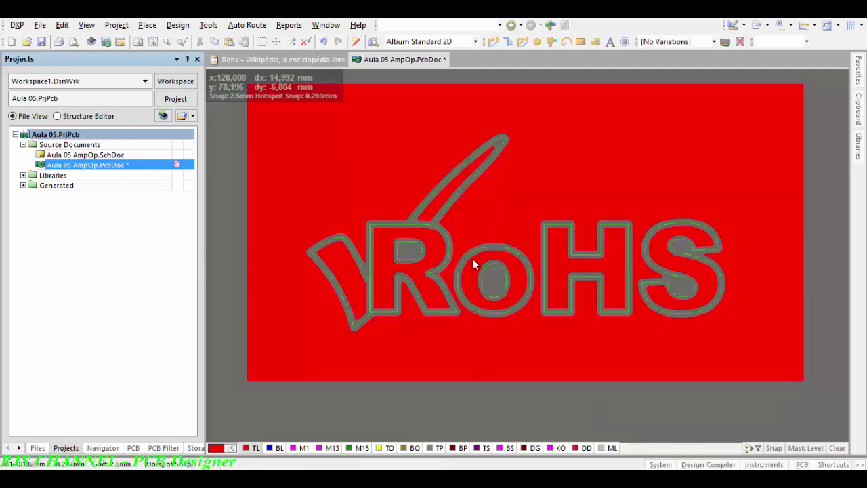
Step: Delete the outer rectangular copper region around the logo, keeping the filled letters and check mark
{"action": "left_click", "coordinate": [684, 370]}
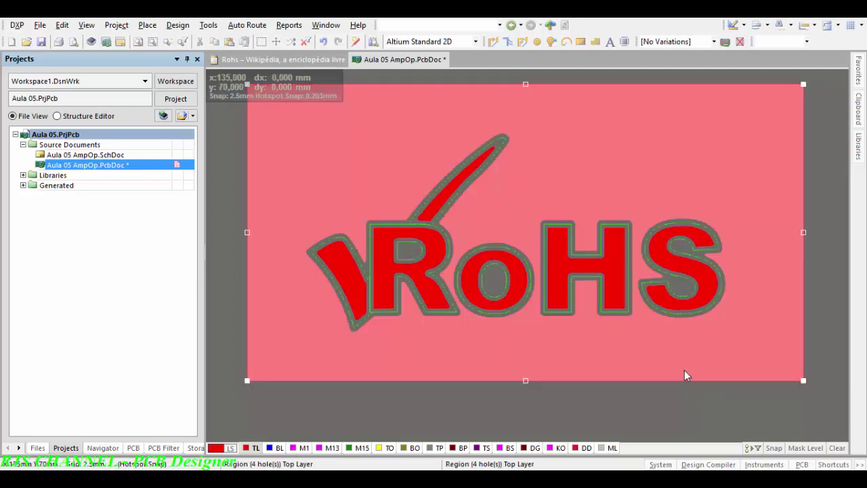
{"action": "left_click", "coordinate": [611, 255]}
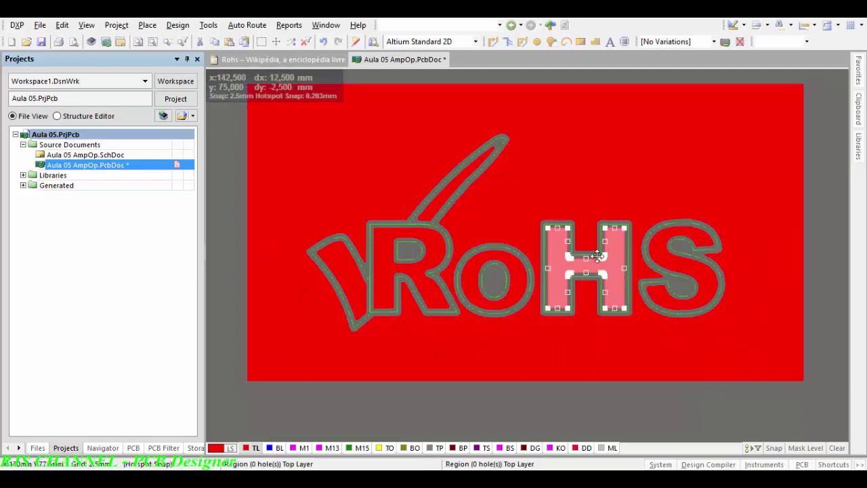
{"action": "left_click", "coordinate": [520, 273]}
{"action": "left_click", "coordinate": [536, 360]}
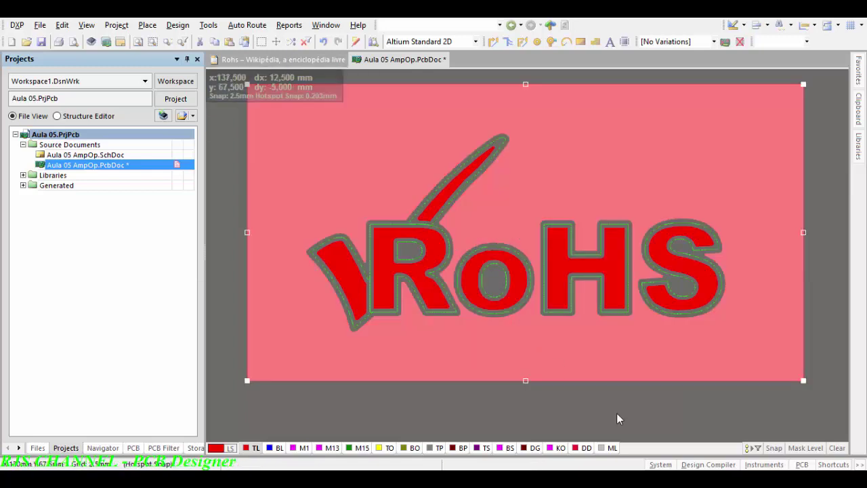
{"action": "left_click", "coordinate": [623, 400]}
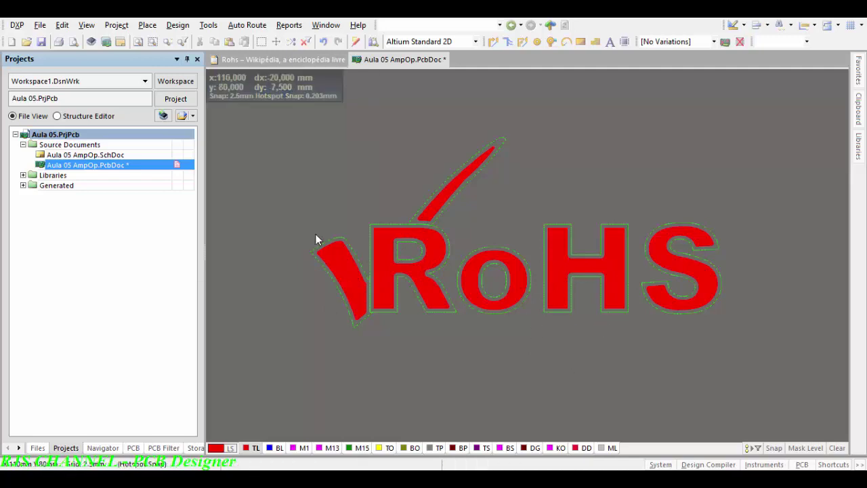
Step: Select all of the logo's outlines and filled regions and move them to the Top Overlay layer using the PCB Inspector
{"action": "left_click_drag", "start_coordinate": [255, 107], "coordinate": [773, 357]}
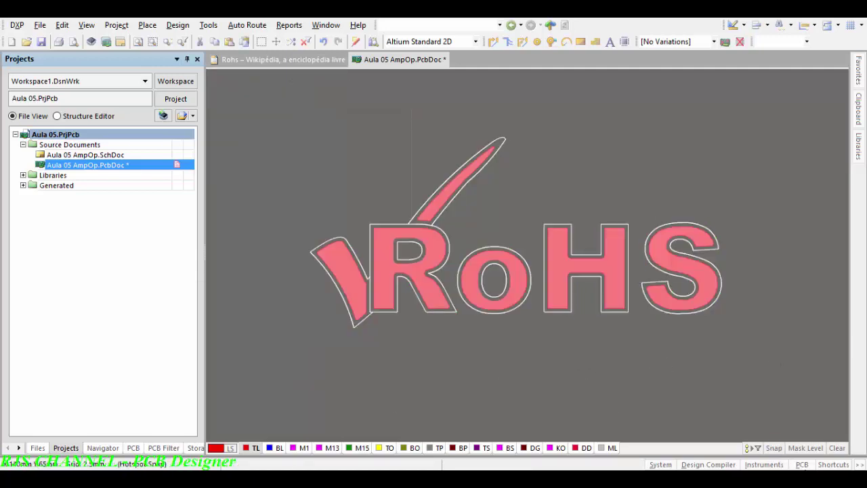
{"action": "left_click", "coordinate": [802, 464]}
{"action": "left_click", "coordinate": [731, 410]}
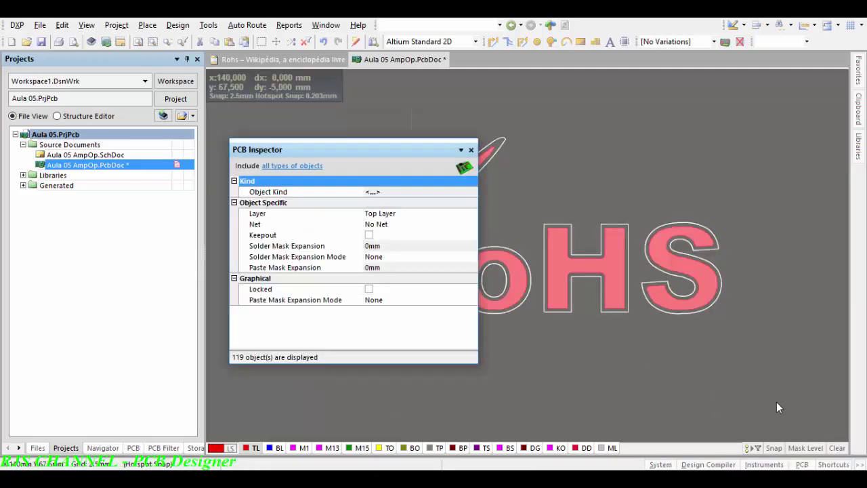
{"action": "left_click", "coordinate": [428, 214]}
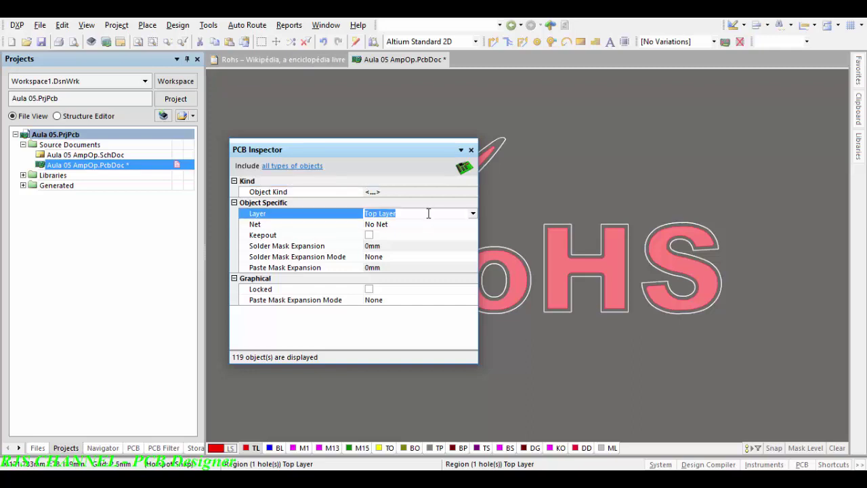
{"action": "left_click", "coordinate": [472, 214]}
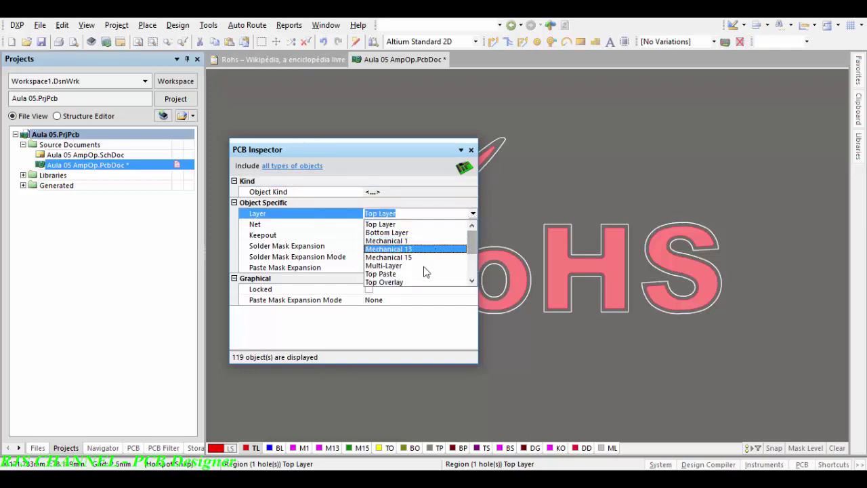
{"action": "left_click", "coordinate": [408, 284]}
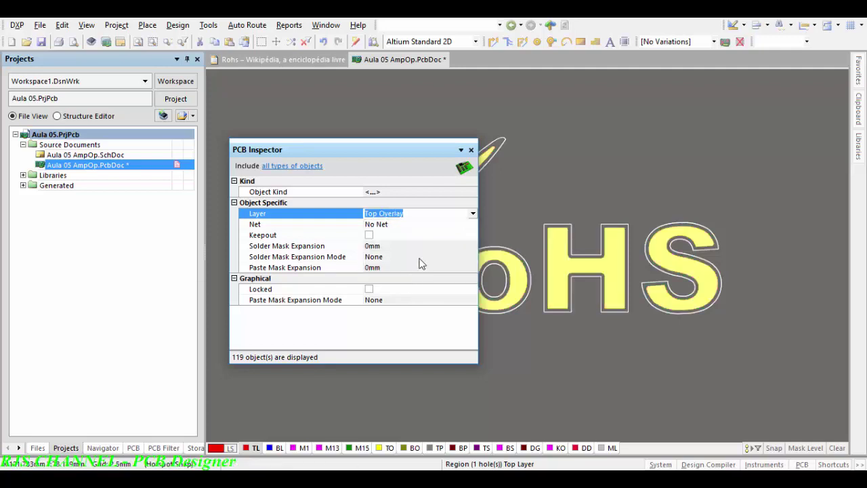
{"action": "left_click", "coordinate": [472, 150]}
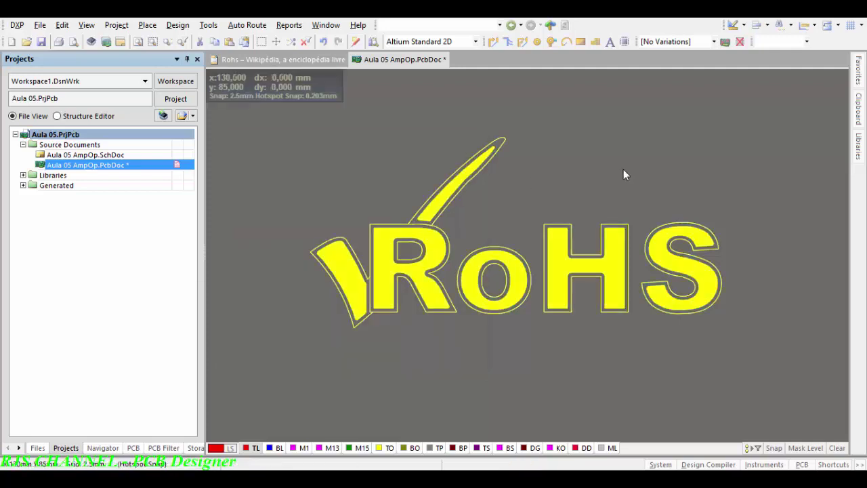
{"action": "key", "text": "shift"}
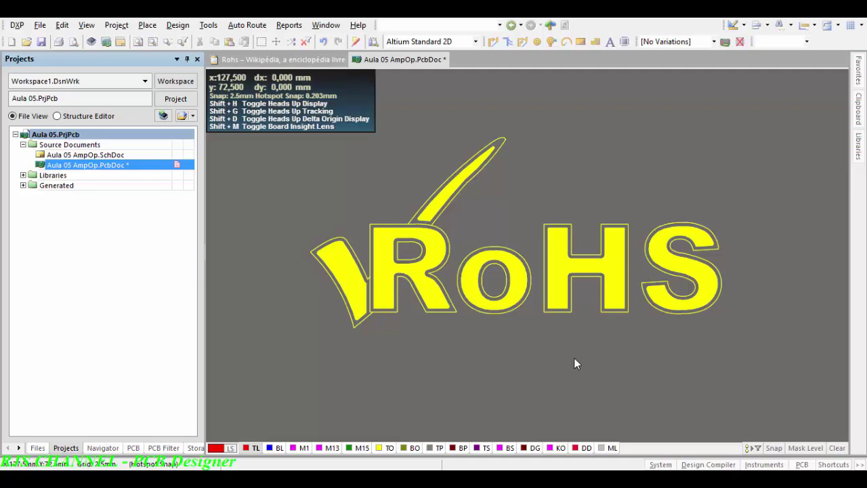
{"action": "key", "text": "shift"}
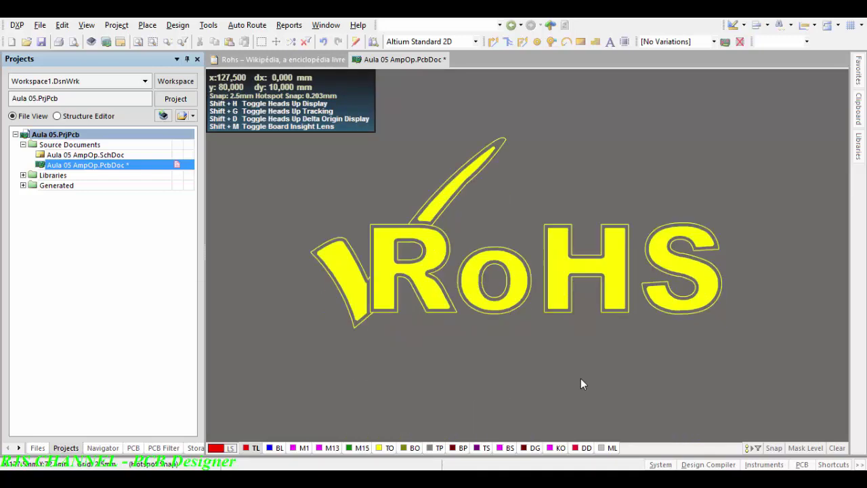
Step: Select all of the RoHS logo's outlines and filled regions and create a union from the selected objects
{"action": "key", "text": "shift"}
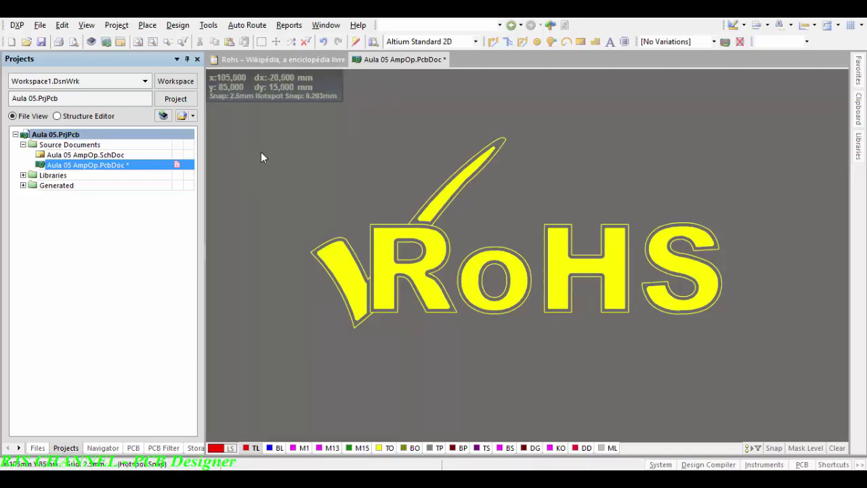
{"action": "left_click", "coordinate": [567, 269]}
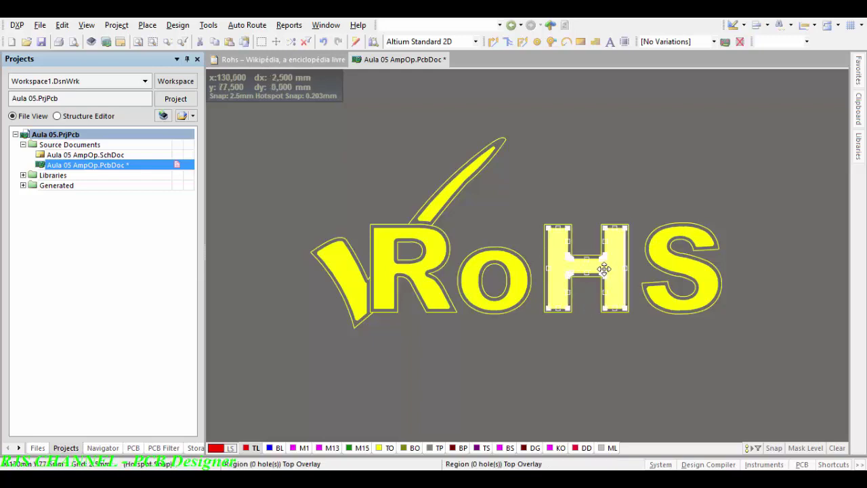
{"action": "left_click", "coordinate": [577, 185]}
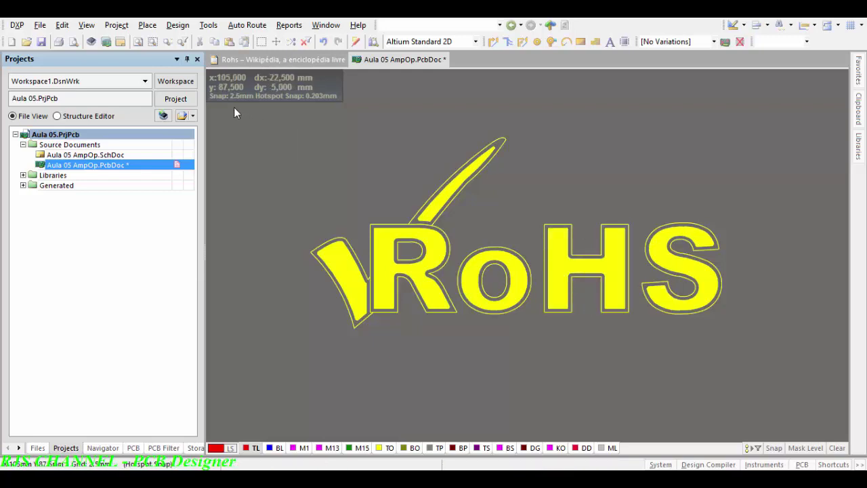
{"action": "left_click_drag", "start_coordinate": [227, 127], "coordinate": [752, 148]}
{"action": "scroll", "coordinate": [737, 215], "scroll_direction": "up", "scroll_amount": 2, "text": "ctrl"}
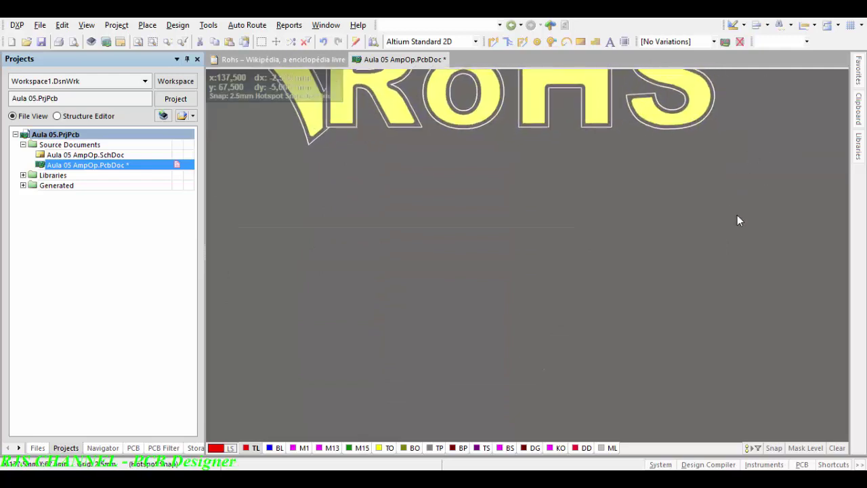
{"action": "scroll", "coordinate": [737, 215], "scroll_direction": "down", "scroll_amount": 1, "text": "ctrl"}
{"action": "scroll", "coordinate": [737, 215], "scroll_direction": "up", "scroll_amount": 5}
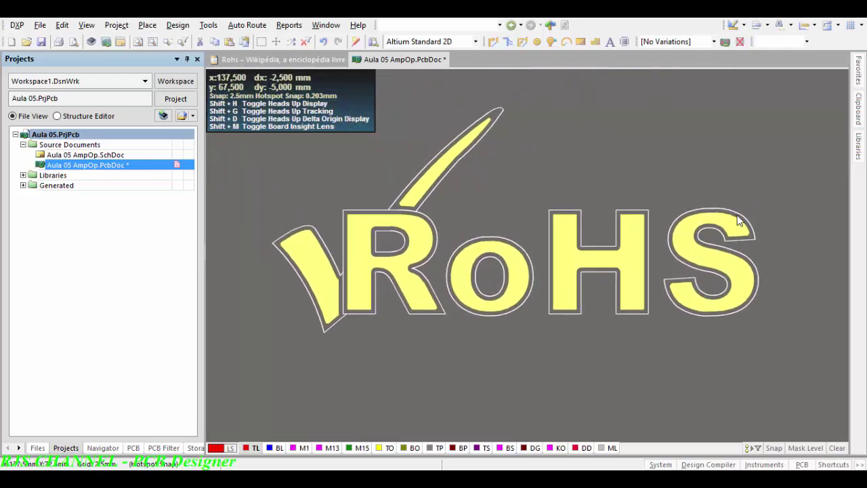
{"action": "right_click", "coordinate": [637, 267]}
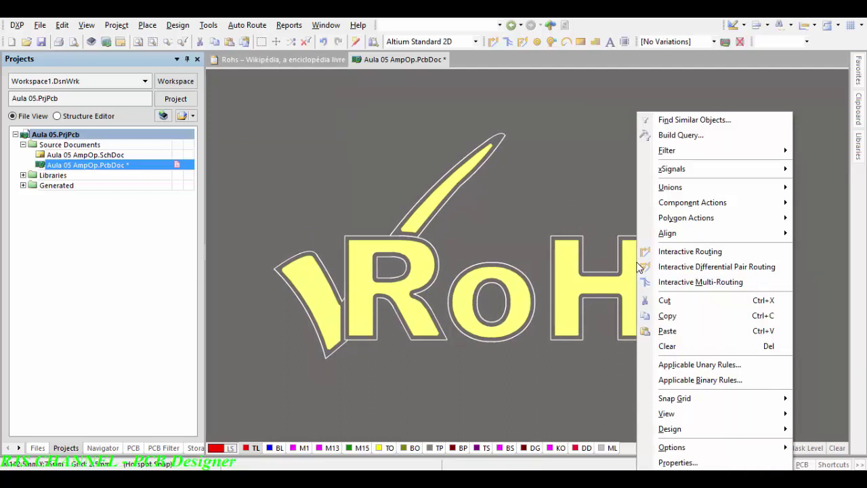
{"action": "mouse_move", "coordinate": [674, 188]}
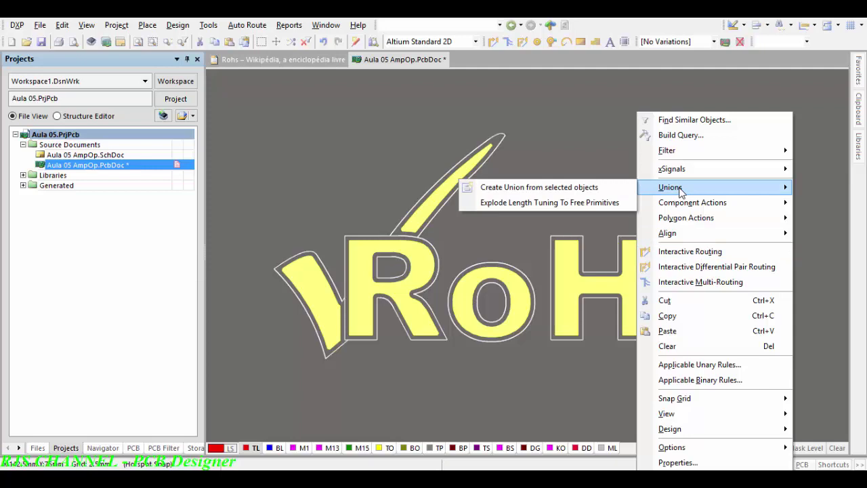
{"action": "left_click", "coordinate": [623, 188]}
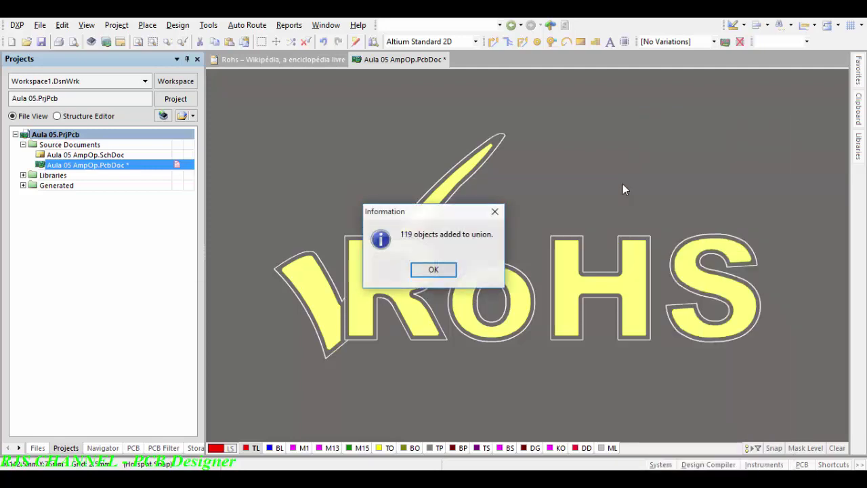
{"action": "left_click", "coordinate": [437, 269]}
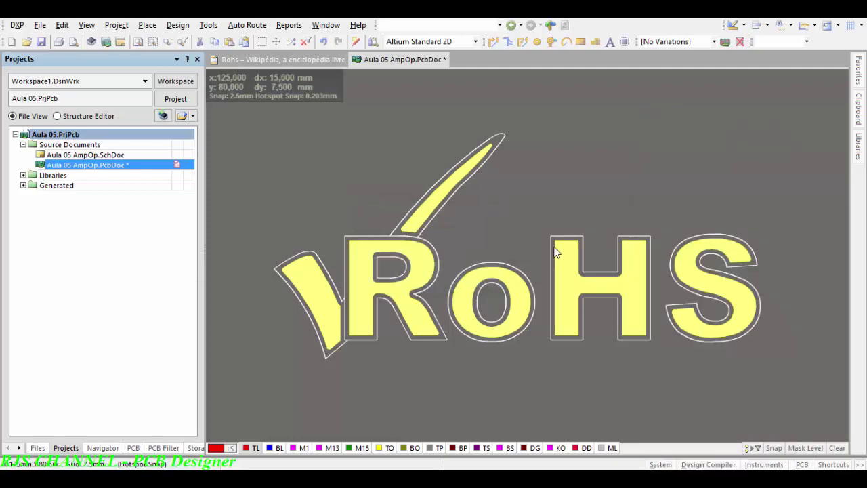
{"action": "left_click", "coordinate": [596, 192]}
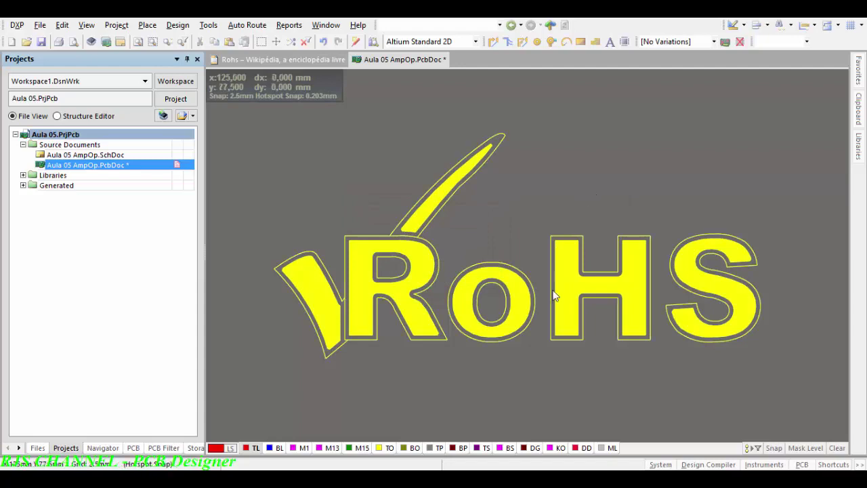
Step: Move the RoHS logo union from the empty workspace area to just above the board's upper edge
{"action": "left_click_drag", "start_coordinate": [575, 300], "coordinate": [587, 335]}
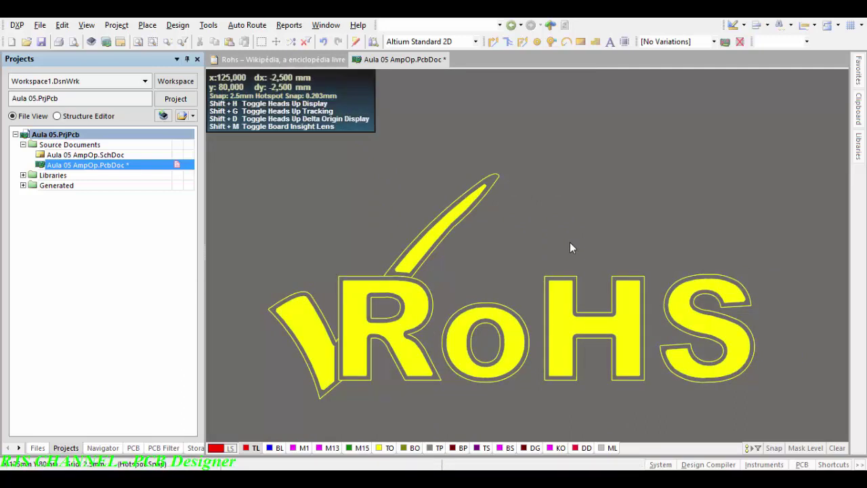
{"action": "scroll", "coordinate": [568, 248], "scroll_direction": "down", "scroll_amount": 5, "text": "ctrl"}
{"action": "scroll", "coordinate": [568, 248], "scroll_direction": "down", "scroll_amount": 2, "text": "ctrl"}
{"action": "right_click_drag", "start_coordinate": [502, 287], "coordinate": [577, 237]}
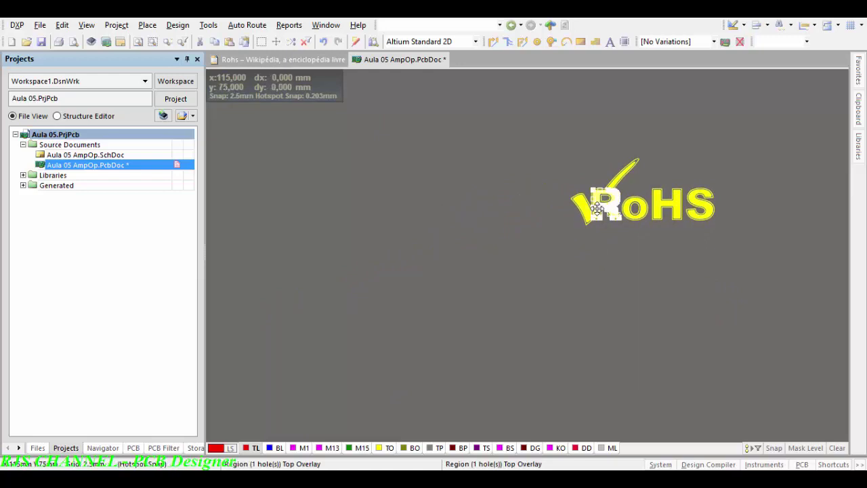
{"action": "left_click_drag", "start_coordinate": [596, 208], "coordinate": [557, 221]}
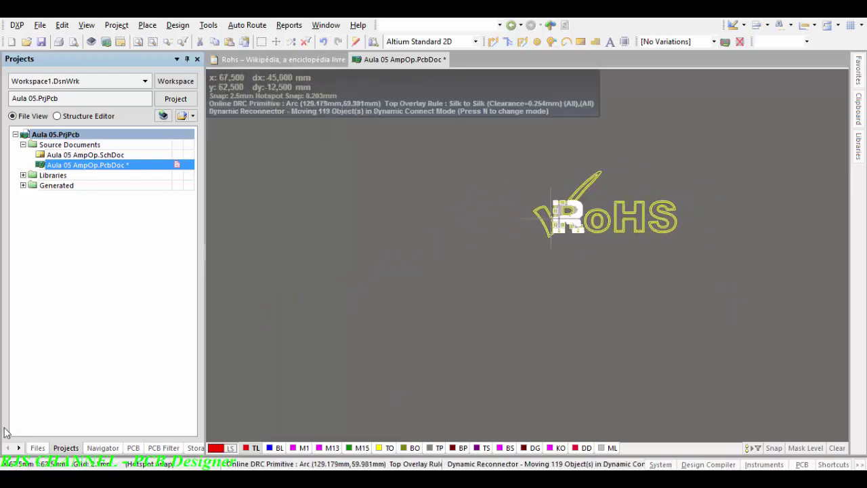
{"action": "left_click_drag", "start_coordinate": [5, 432], "coordinate": [362, 207]}
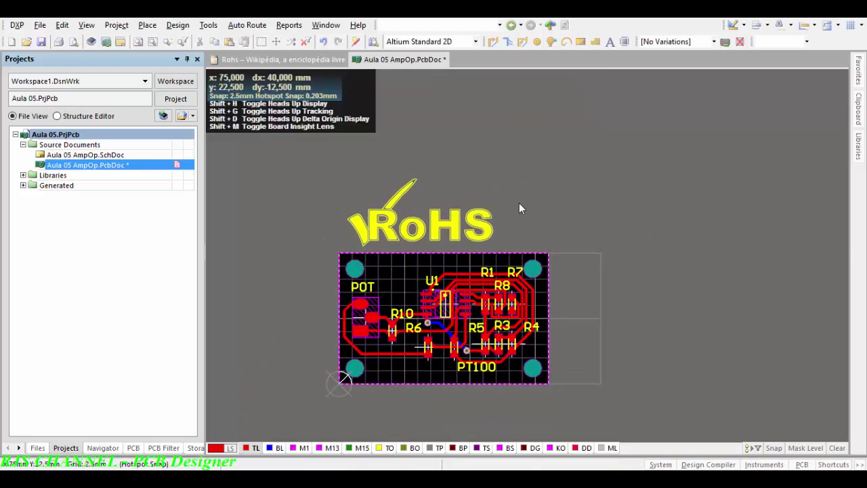
Step: Set the PCB snap grid to 10 Mil
{"action": "scroll", "coordinate": [517, 205], "scroll_direction": "up", "scroll_amount": 2, "text": "ctrl"}
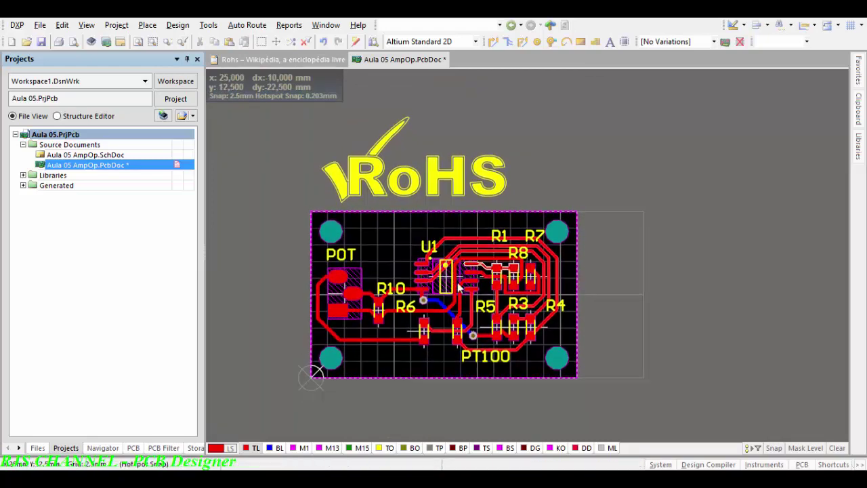
{"action": "scroll", "coordinate": [452, 309], "scroll_direction": "up", "scroll_amount": 2, "text": "ctrl"}
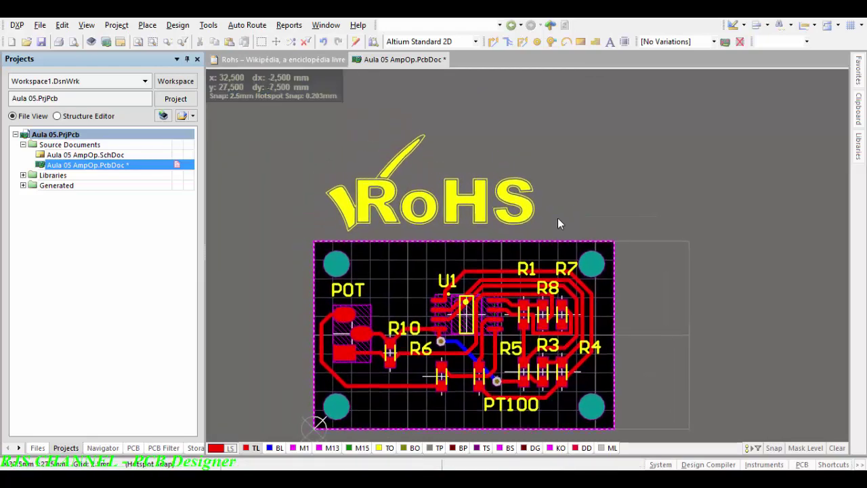
{"action": "left_click", "coordinate": [263, 109]}
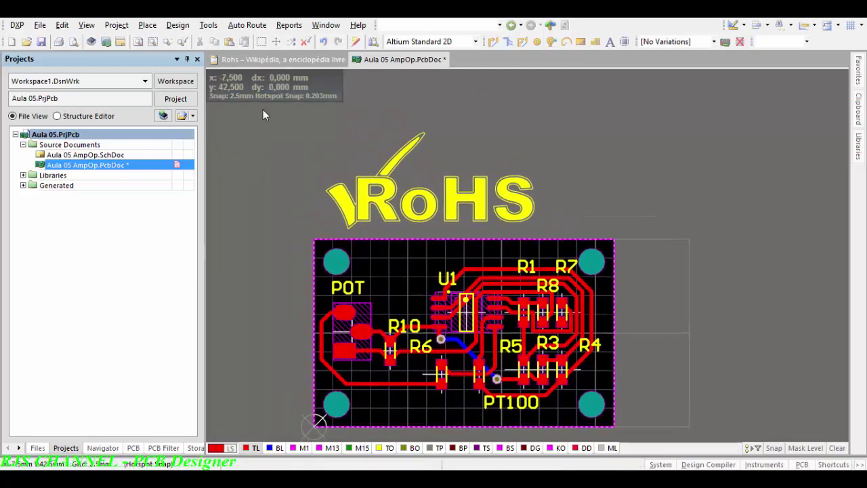
{"action": "left_click", "coordinate": [579, 225]}
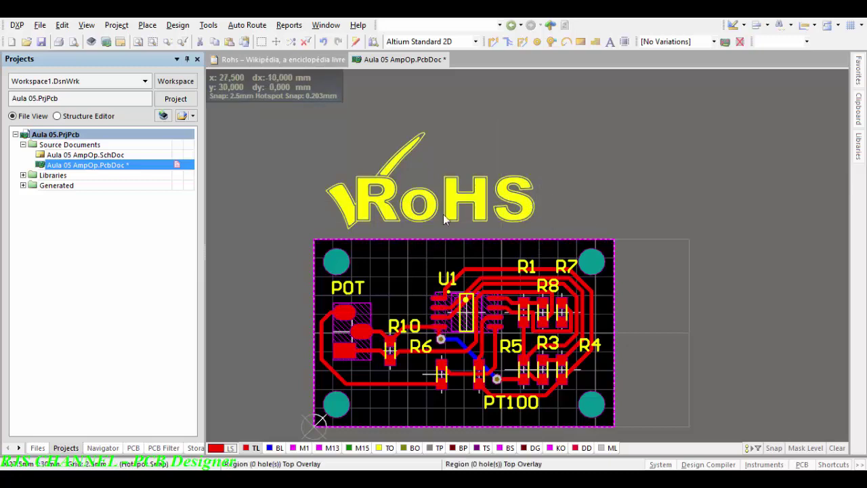
{"action": "key", "text": "g"}
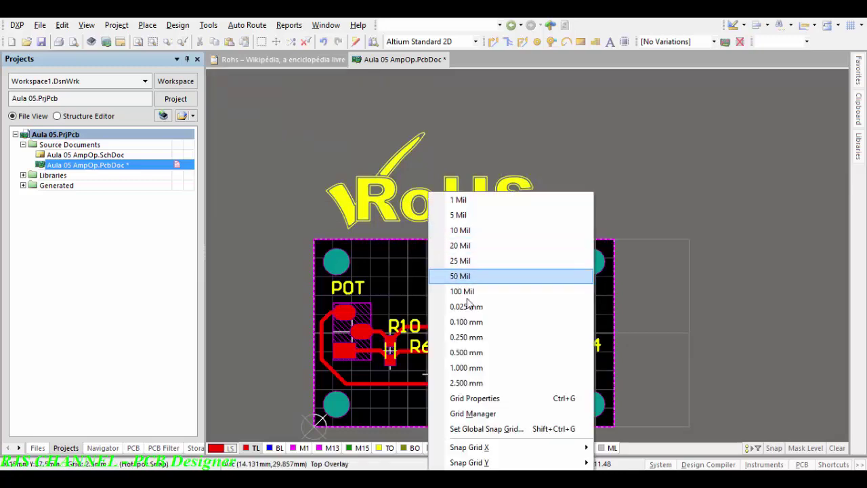
{"action": "left_click", "coordinate": [458, 230]}
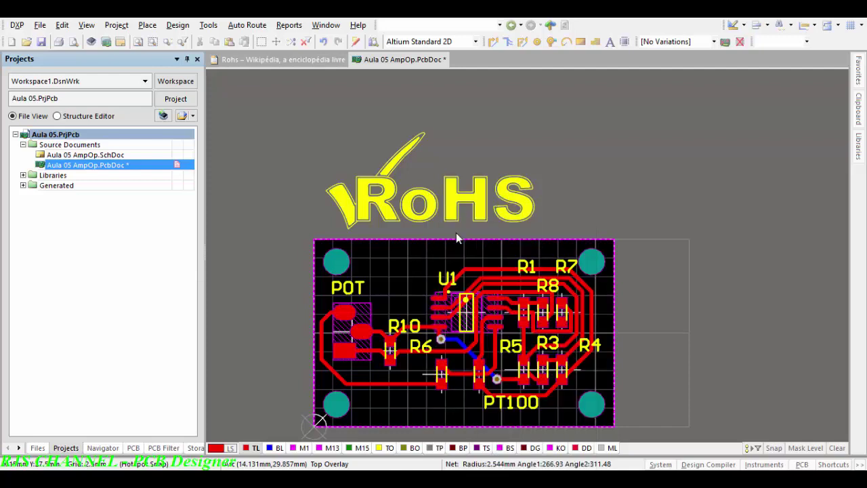
Step: Select the whole RoHS logo and resize its union proportionally to about a third of its size
{"action": "left_click", "coordinate": [302, 115]}
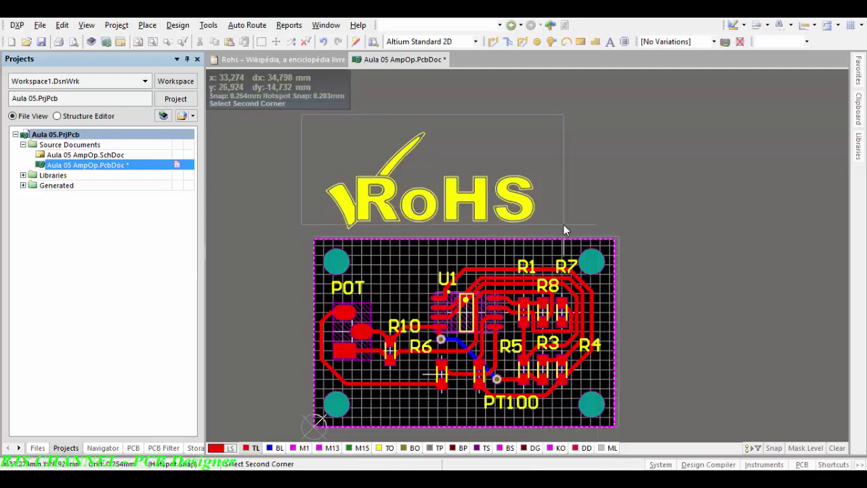
{"action": "left_click", "coordinate": [565, 238]}
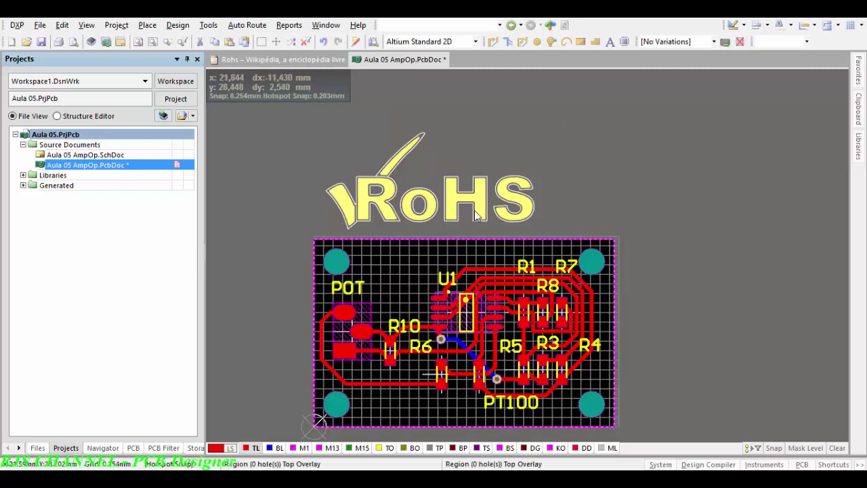
{"action": "right_click", "coordinate": [455, 194]}
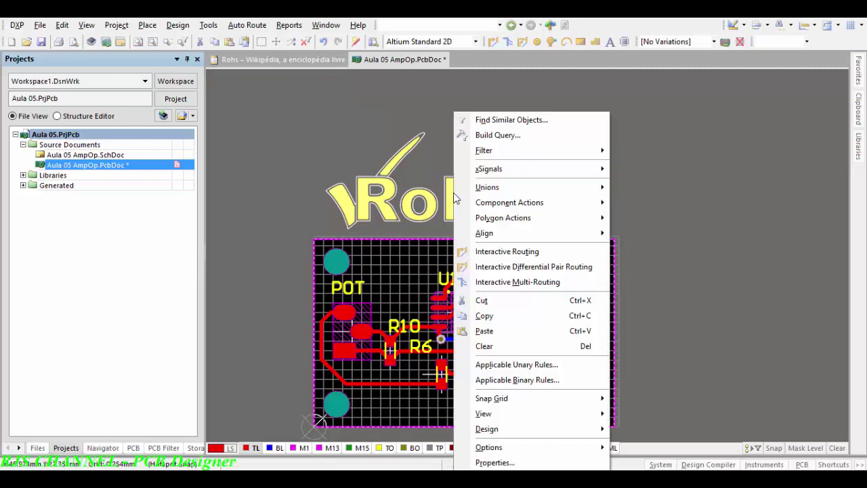
{"action": "mouse_move", "coordinate": [486, 194]}
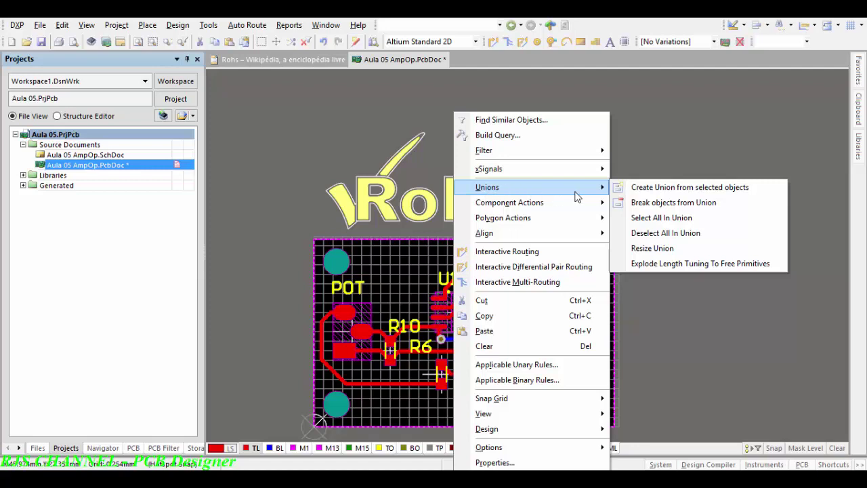
{"action": "left_click", "coordinate": [682, 248]}
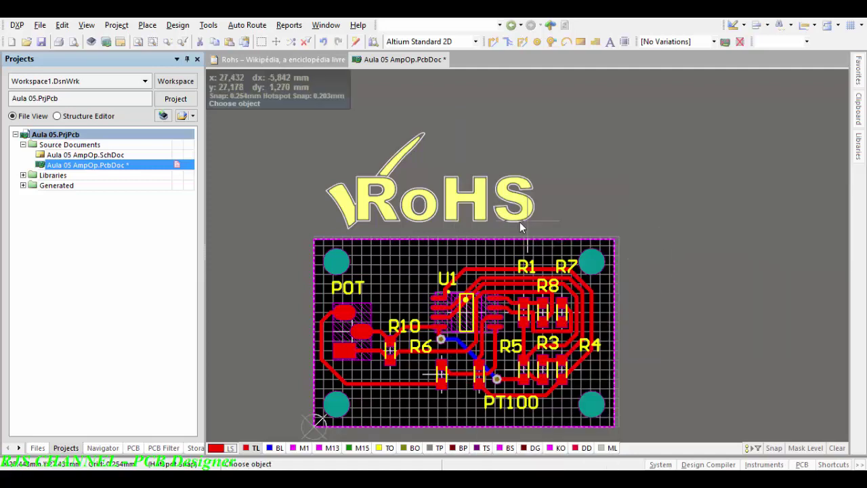
{"action": "left_click", "coordinate": [527, 185]}
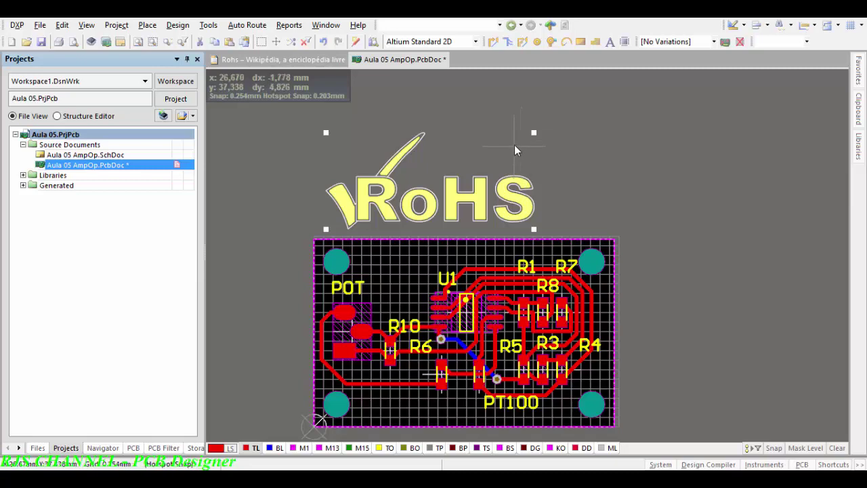
{"action": "left_click_drag", "start_coordinate": [535, 133], "coordinate": [402, 206]}
{"action": "left_click", "coordinate": [447, 195]}
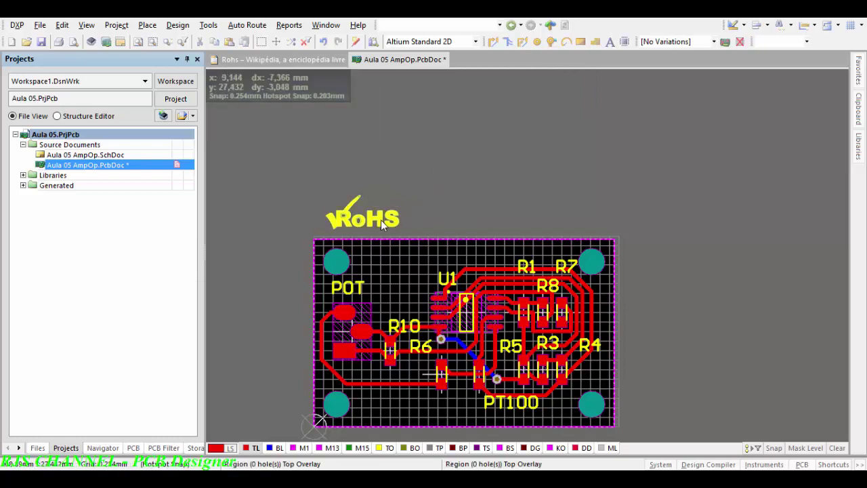
Step: Move the reduced RoHS logo onto the board, beside the lower-left mounting hole and below the long VPOT track
{"action": "left_click_drag", "start_coordinate": [381, 219], "coordinate": [413, 414]}
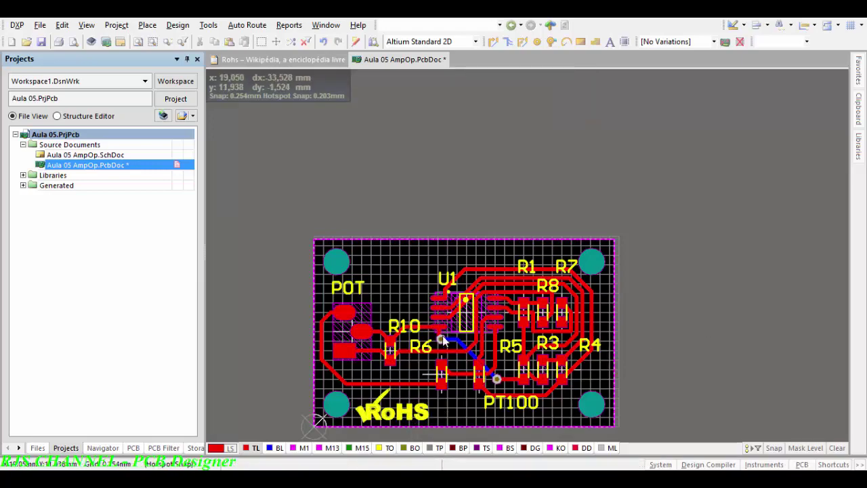
{"action": "scroll", "coordinate": [418, 385], "scroll_direction": "up", "scroll_amount": 5, "text": "ctrl"}
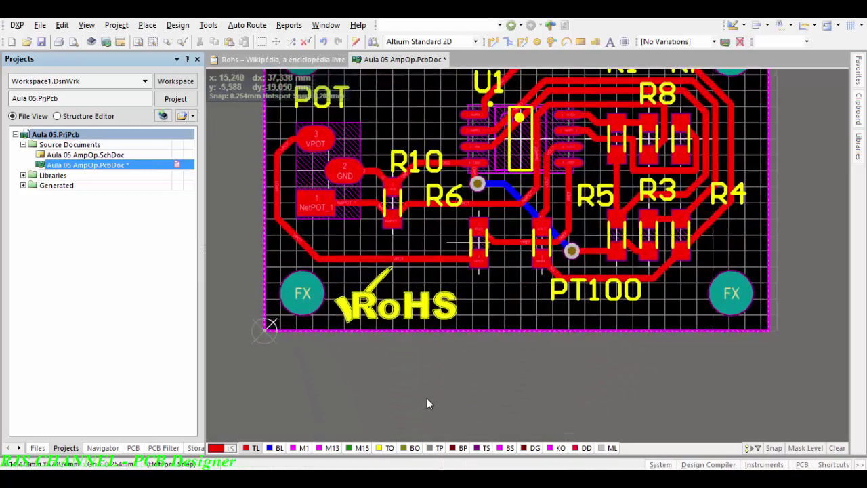
{"action": "scroll", "coordinate": [422, 386], "scroll_direction": "up", "scroll_amount": 3, "text": "ctrl"}
{"action": "scroll", "coordinate": [422, 386], "scroll_direction": "down", "scroll_amount": 3, "text": "ctrl"}
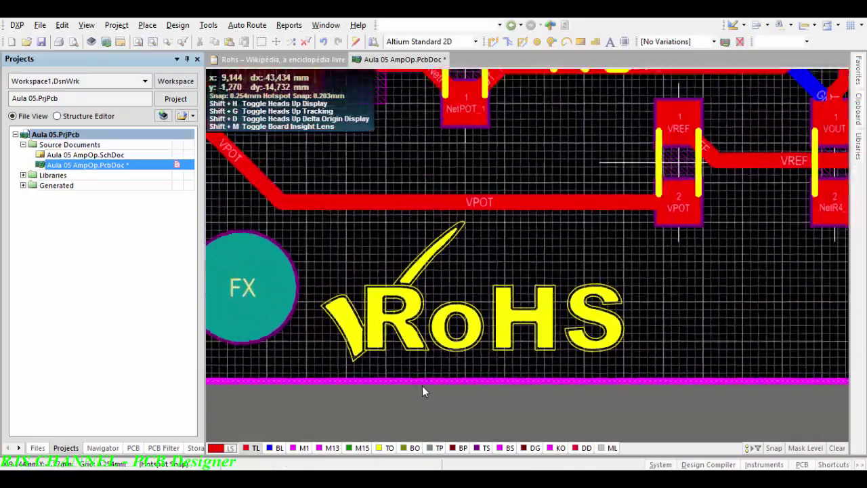
{"action": "scroll", "coordinate": [422, 386], "scroll_direction": "down", "scroll_amount": 4, "text": "ctrl"}
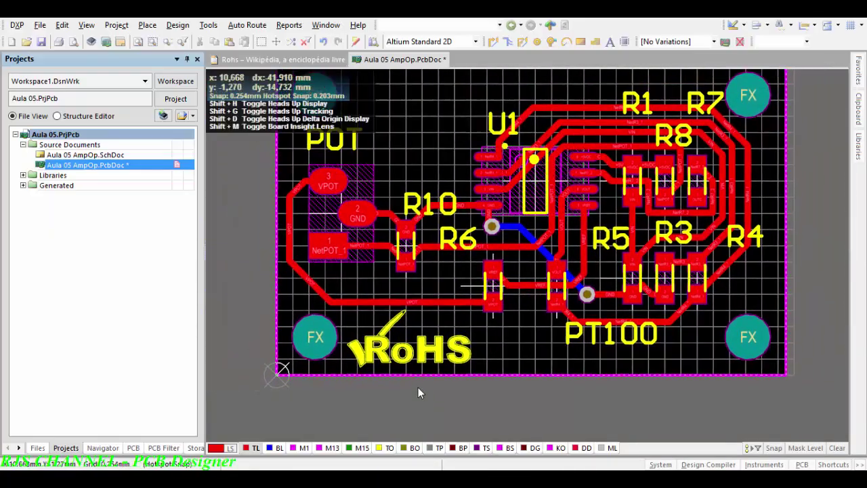
{"action": "scroll", "coordinate": [417, 392], "scroll_direction": "down", "scroll_amount": 3, "text": "ctrl"}
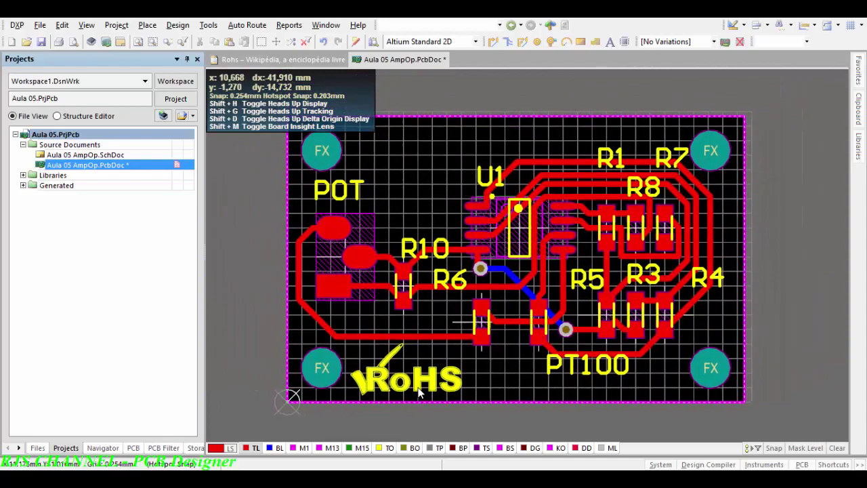
{"action": "scroll", "coordinate": [418, 393], "scroll_direction": "down", "scroll_amount": 3, "text": "ctrl"}
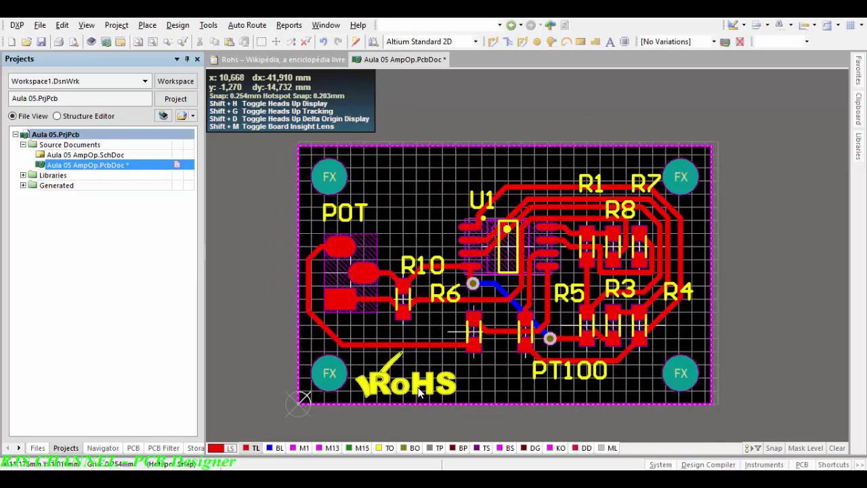
Step: Set the PCB snap grid to 20 Mil
{"action": "key", "text": "g"}
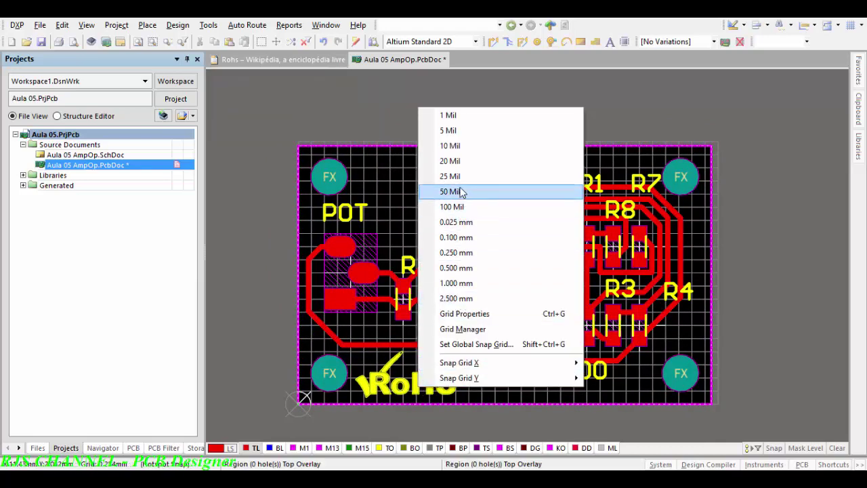
{"action": "left_click", "coordinate": [465, 163]}
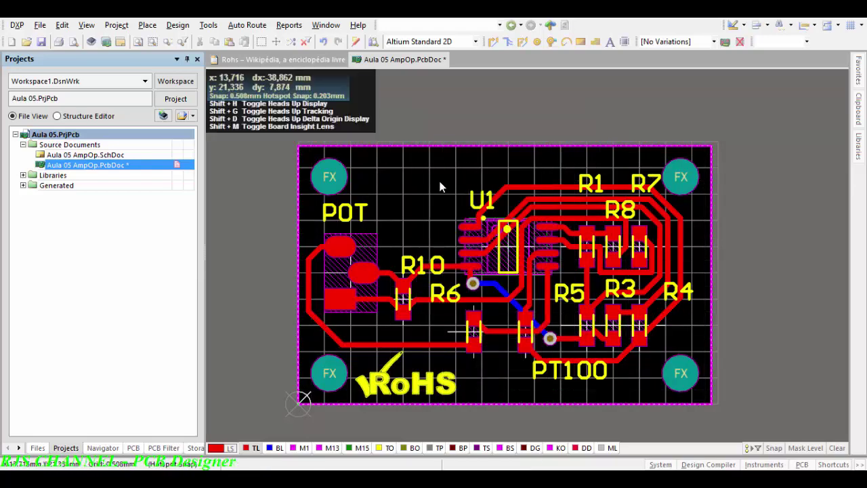
{"action": "scroll", "coordinate": [497, 197], "scroll_direction": "down", "scroll_amount": 1, "text": "ctrl"}
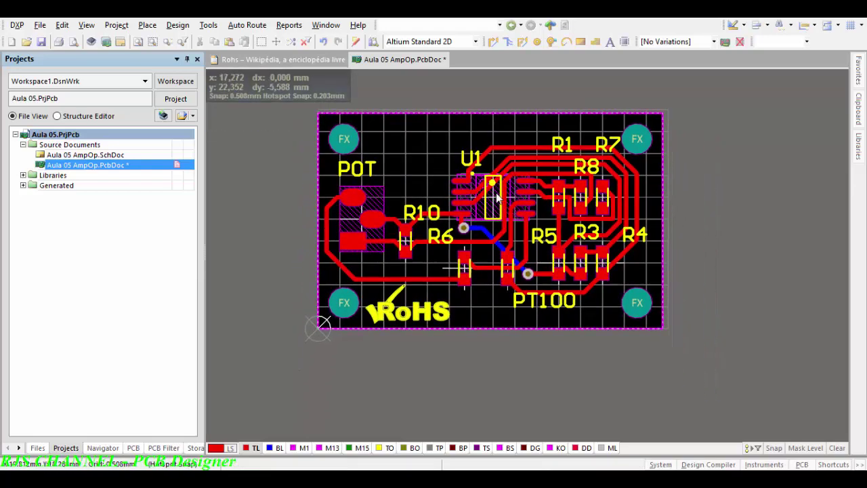
{"action": "scroll", "coordinate": [498, 196], "scroll_direction": "up", "scroll_amount": 1, "text": "ctrl"}
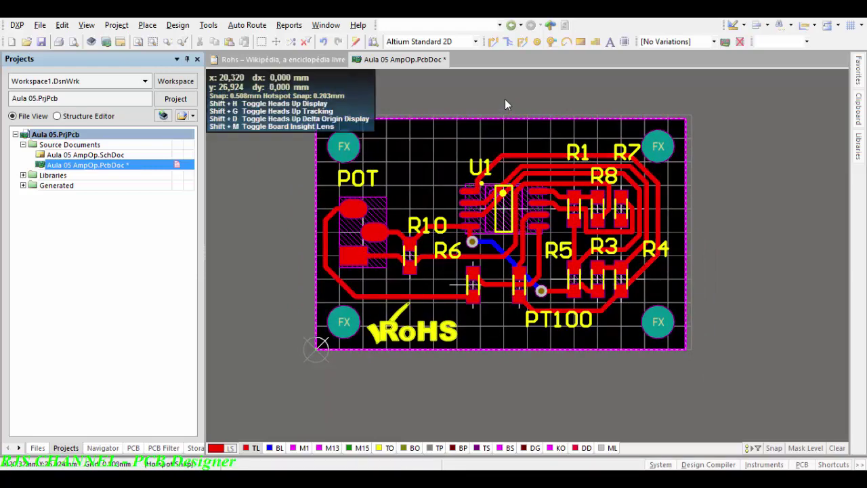
Step: Switch the board to the 3D view and tilt it to examine the RoHS logo on the silkscreen
{"action": "key", "text": "3"}
{"action": "right_click_drag", "start_coordinate": [523, 426], "coordinate": [500, 396], "text": "shift"}
{"action": "scroll", "coordinate": [506, 399], "scroll_direction": "up", "scroll_amount": 6, "text": "ctrl"}
{"action": "scroll", "coordinate": [505, 396], "scroll_direction": "down", "scroll_amount": 8, "text": "ctrl"}
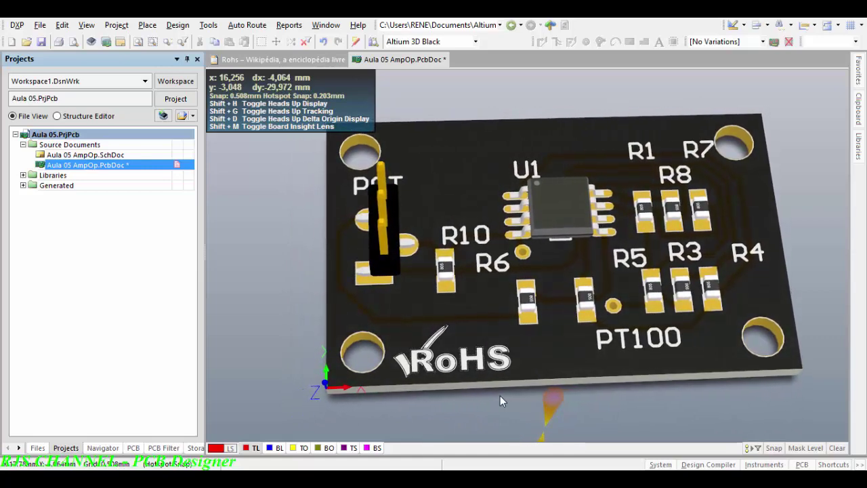